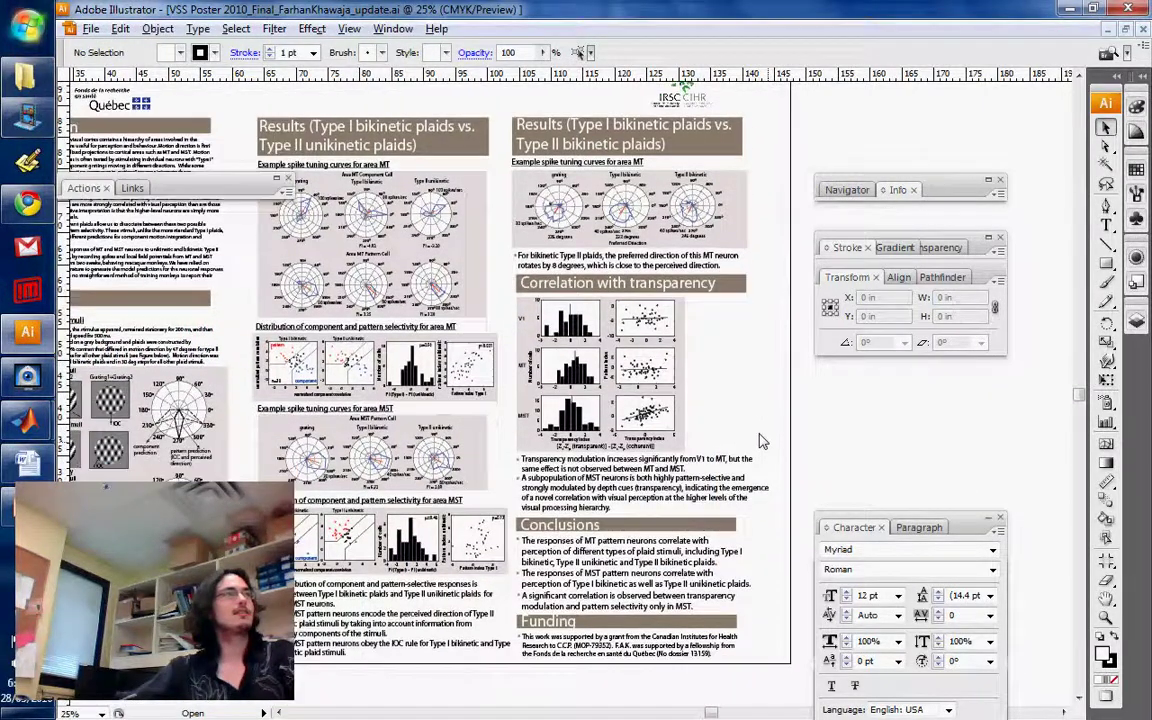
Change the document's measurement units to inches.
scroll(760, 441, "up", 1)
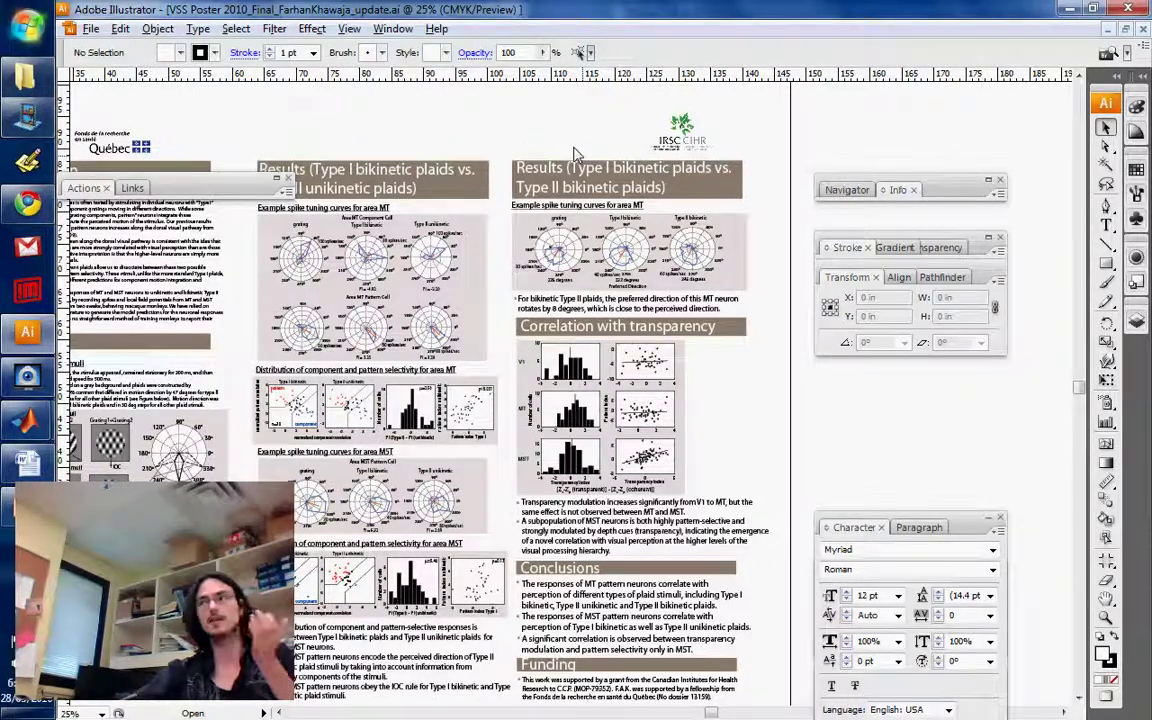
left_click(90, 29)
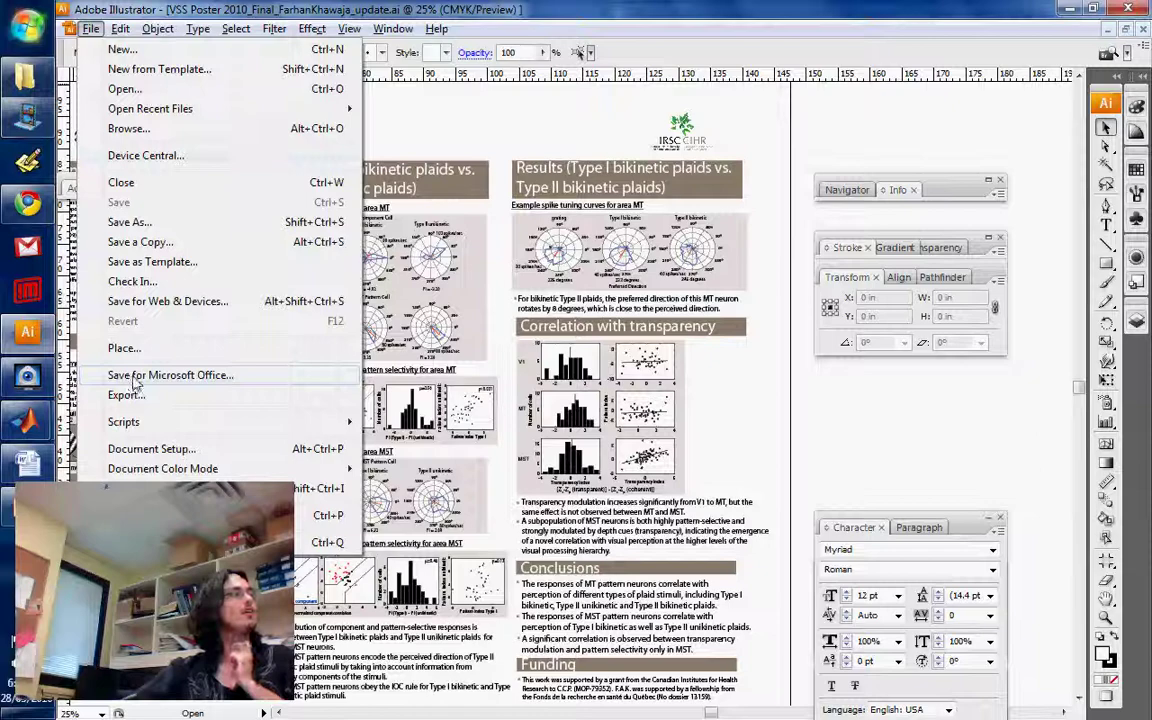
left_click(130, 449)
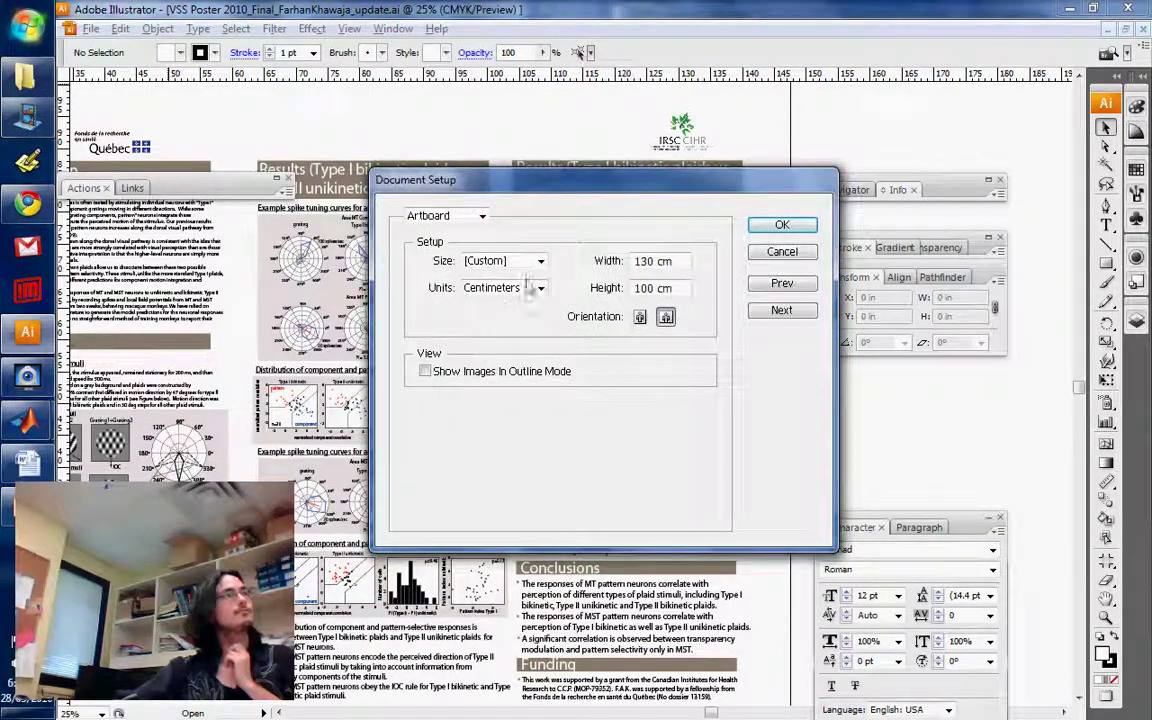
left_click(538, 288)
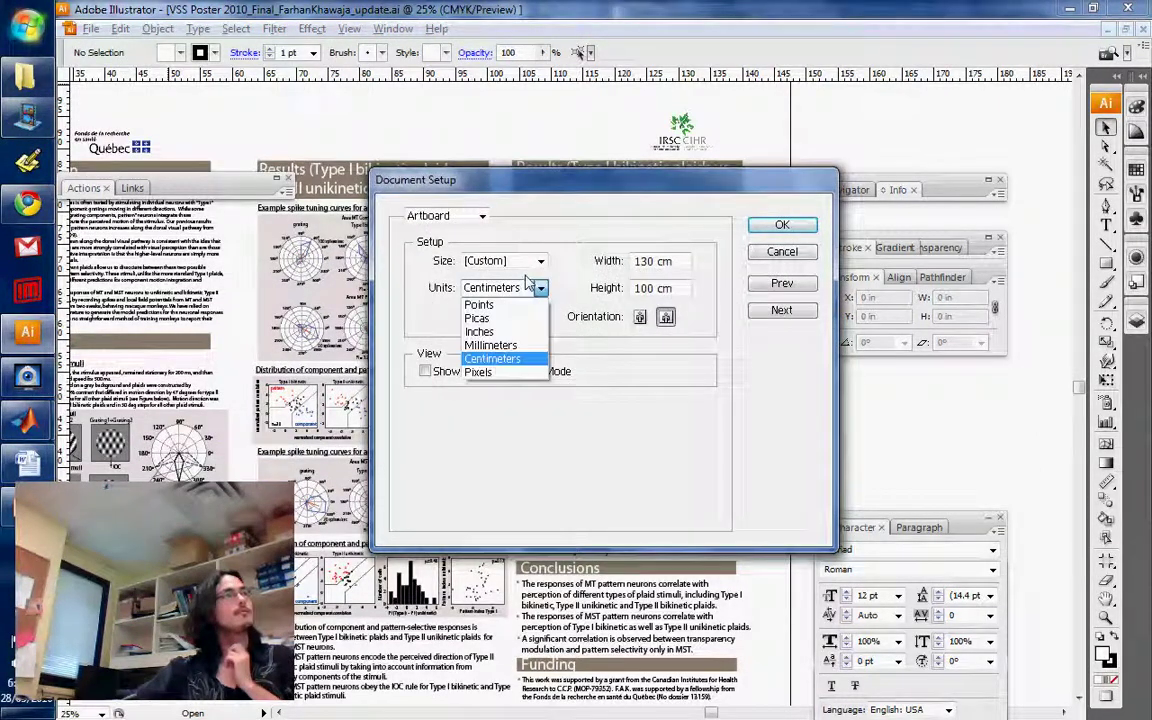
left_click(524, 331)
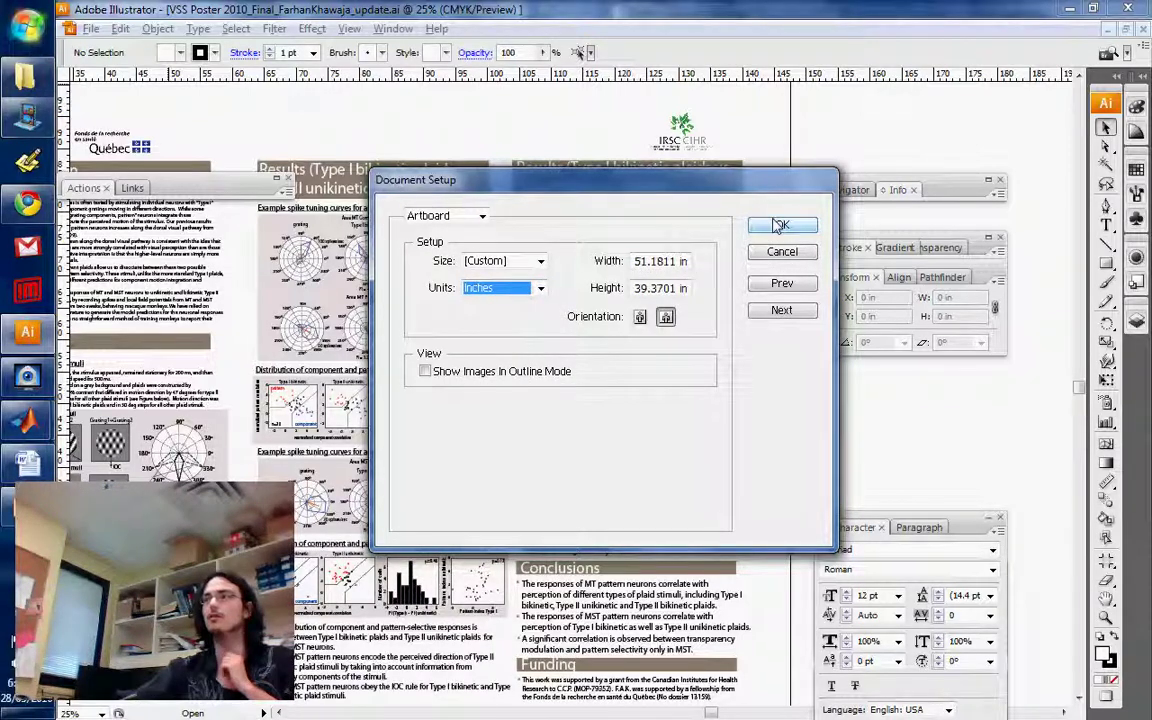
left_click(779, 225)
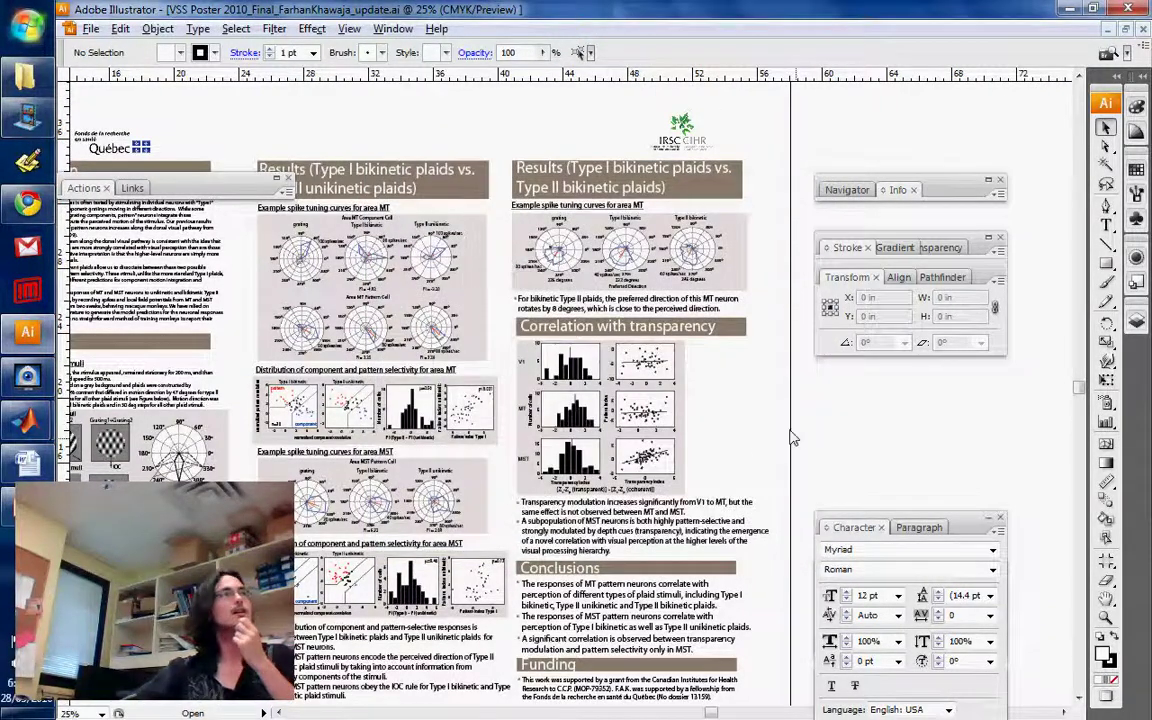
Inspect the alignment of headings, figures and text blocks in the second and third columns of the poster.
key("z")
left_click(679, 443)
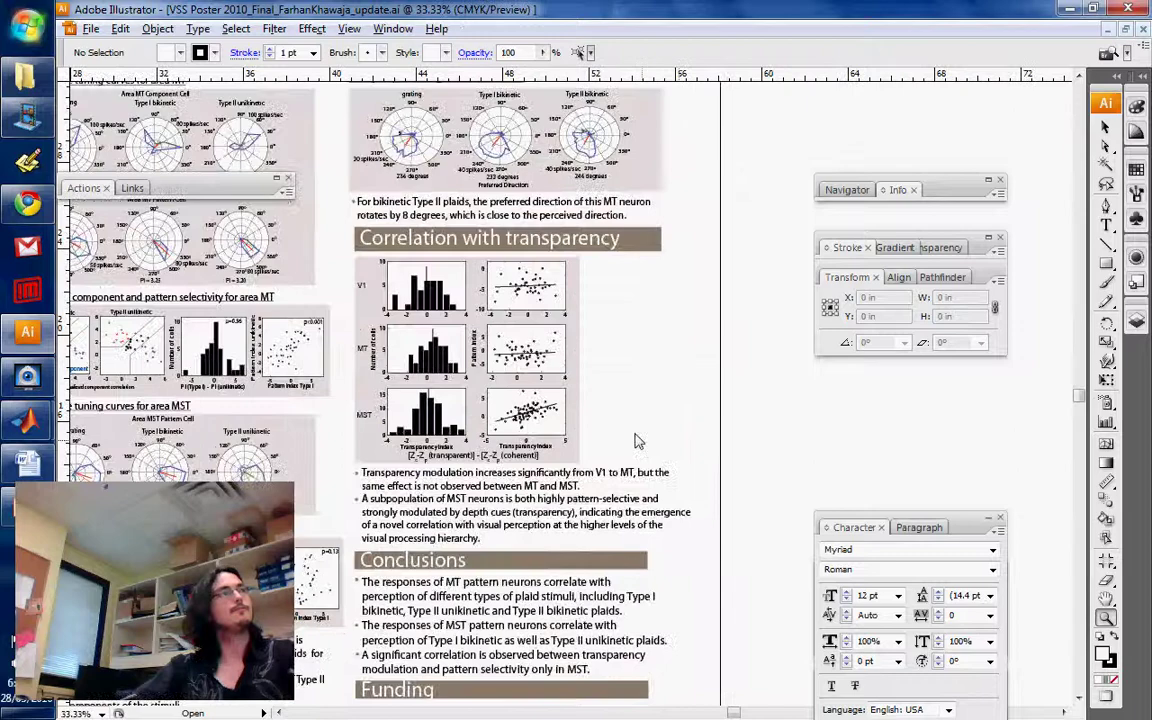
scroll(522, 416, "up", 3)
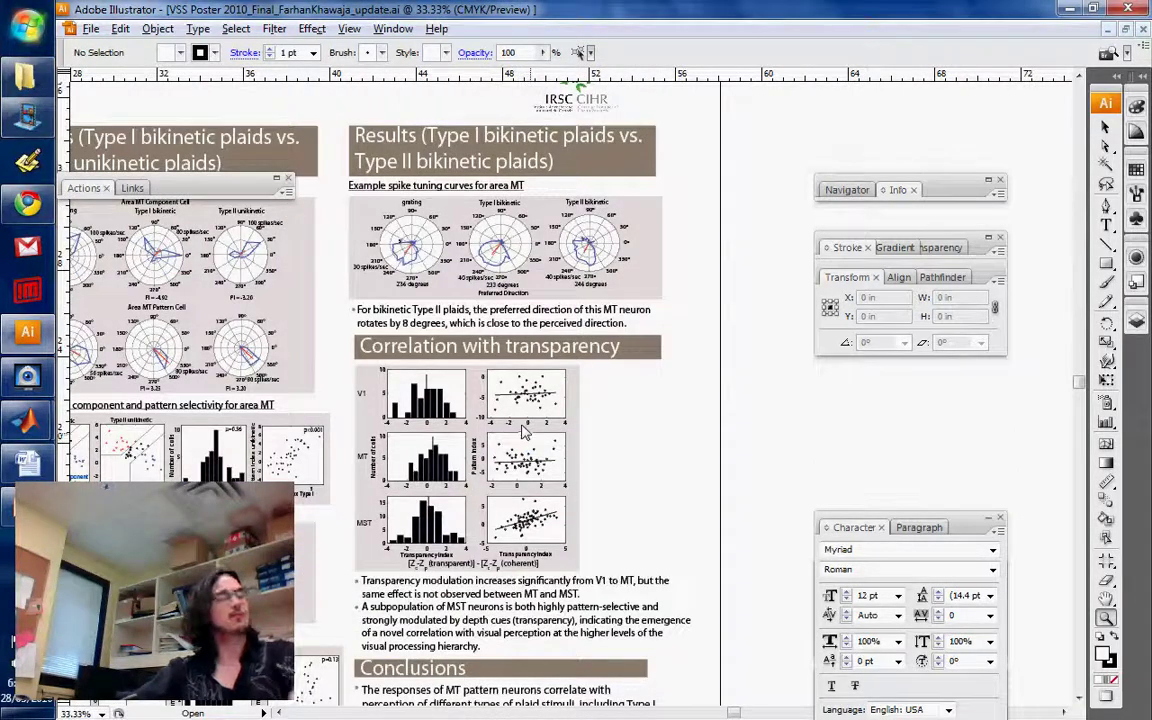
scroll(771, 542, "down", 2)
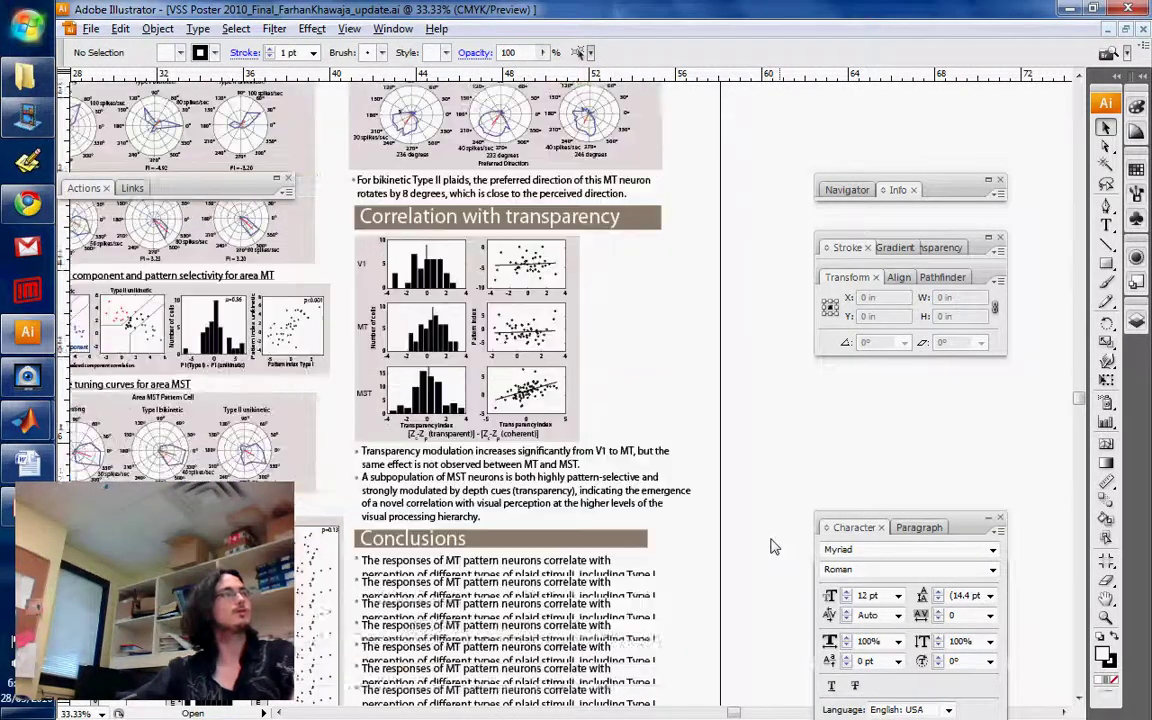
scroll(771, 542, "down", 2)
scroll(771, 542, "up", 3)
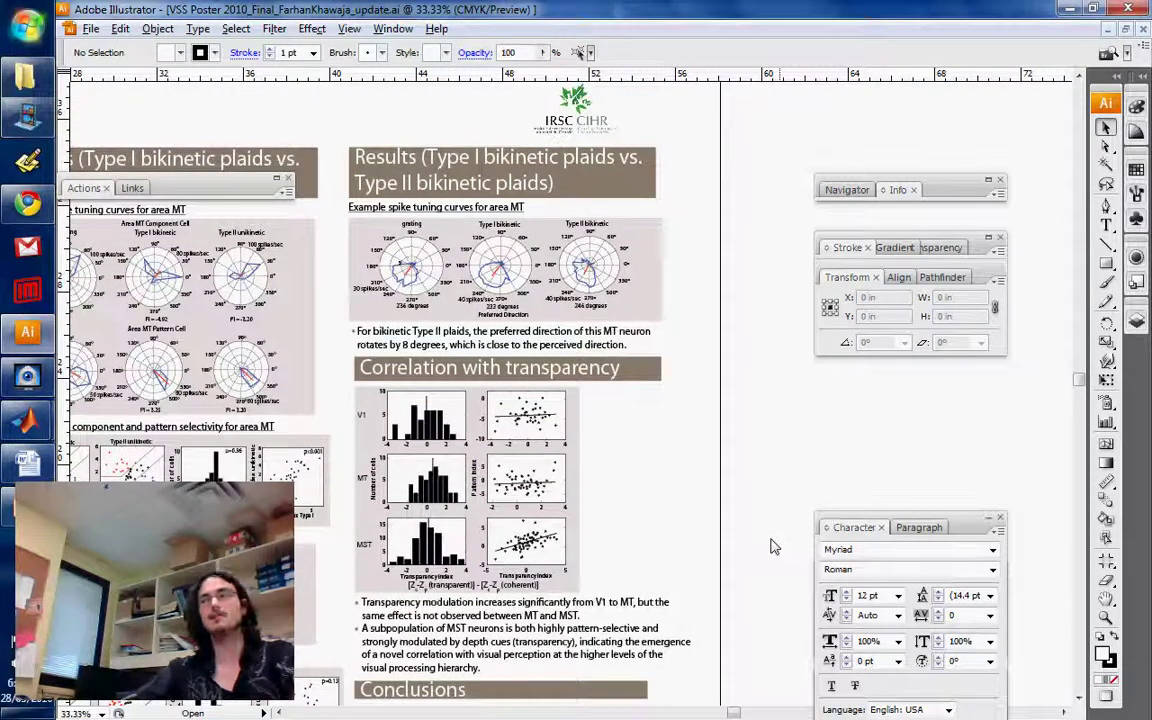
scroll(771, 547, "down", 2)
scroll(766, 542, "up", 1)
scroll(715, 539, "down", 2)
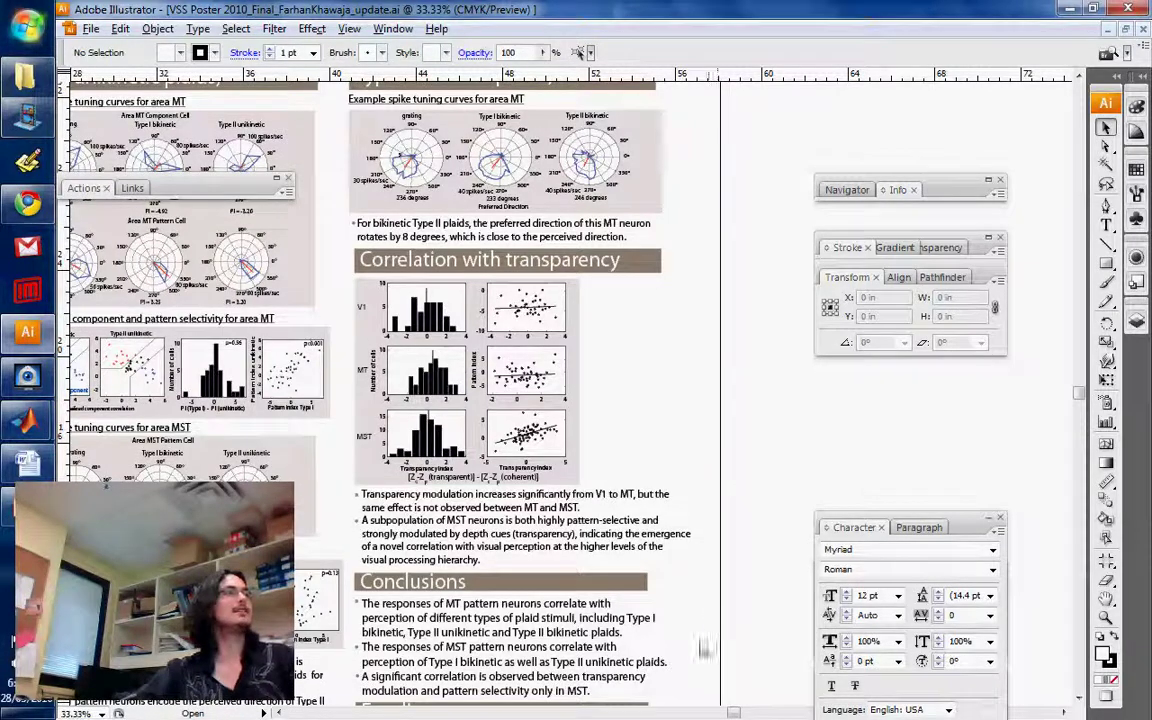
left_click_drag(729, 712, 700, 712)
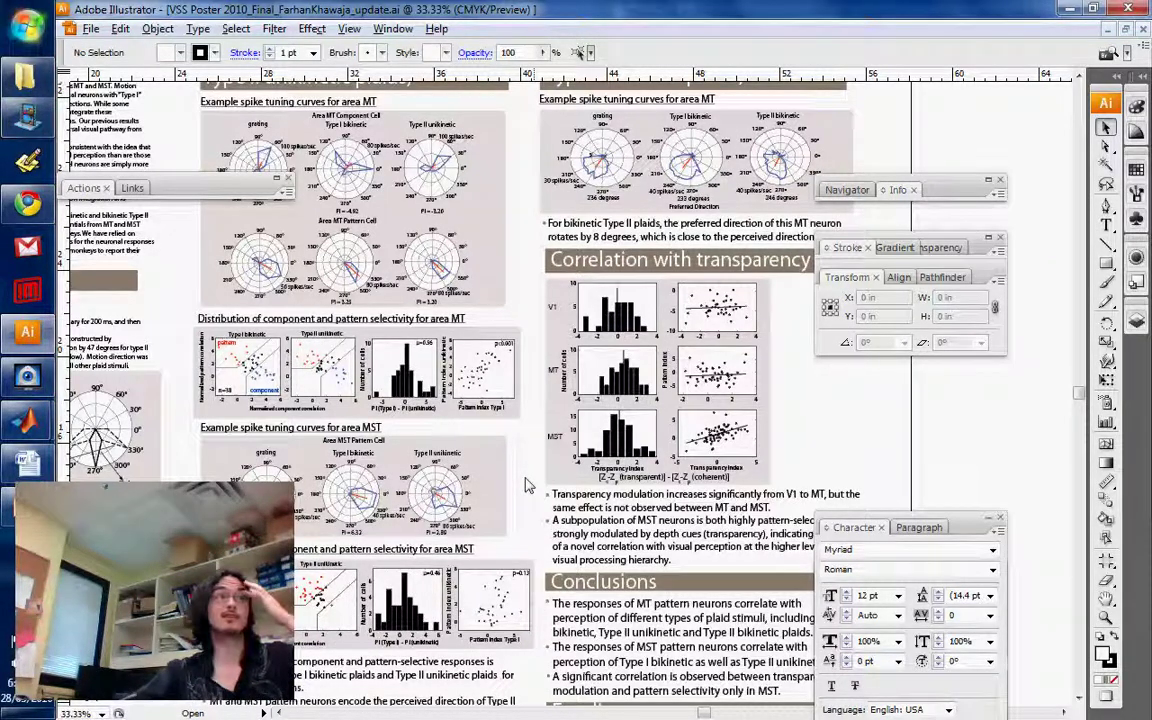
left_click_drag(670, 530, 489, 611)
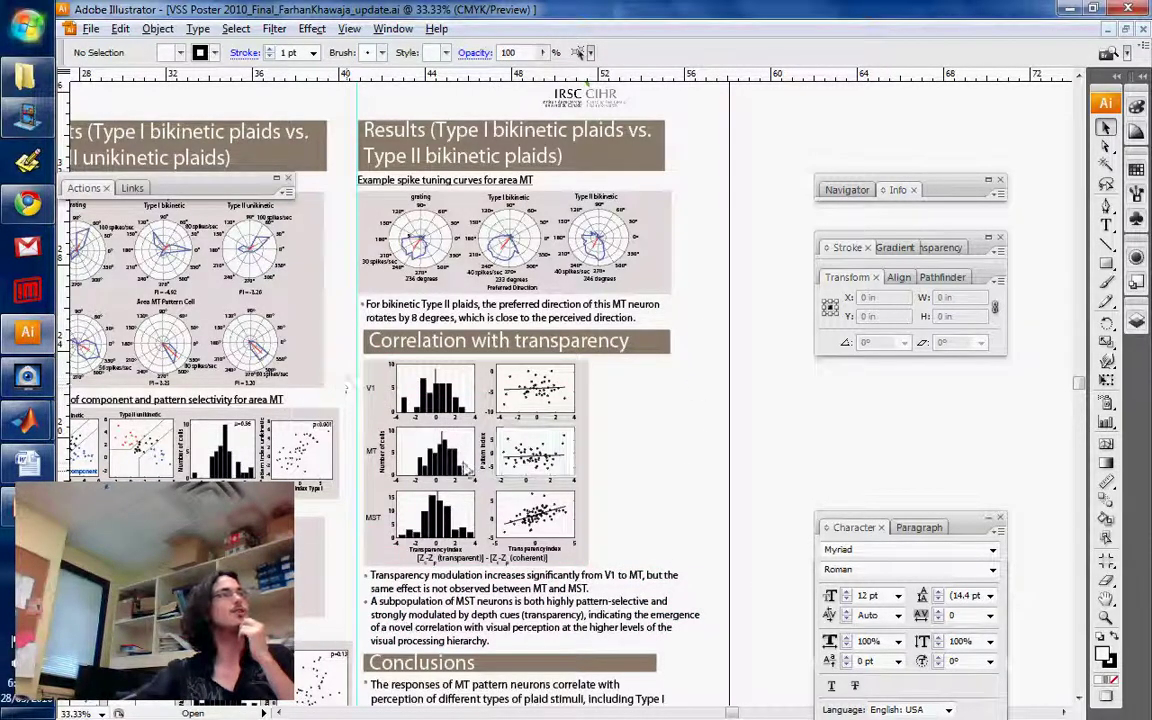
Shift the Correlation with transparency section left to the vertical guide, and add a second vertical guide at the right edge of the tuning-curve panel.
left_click_drag(668, 660, 320, 292)
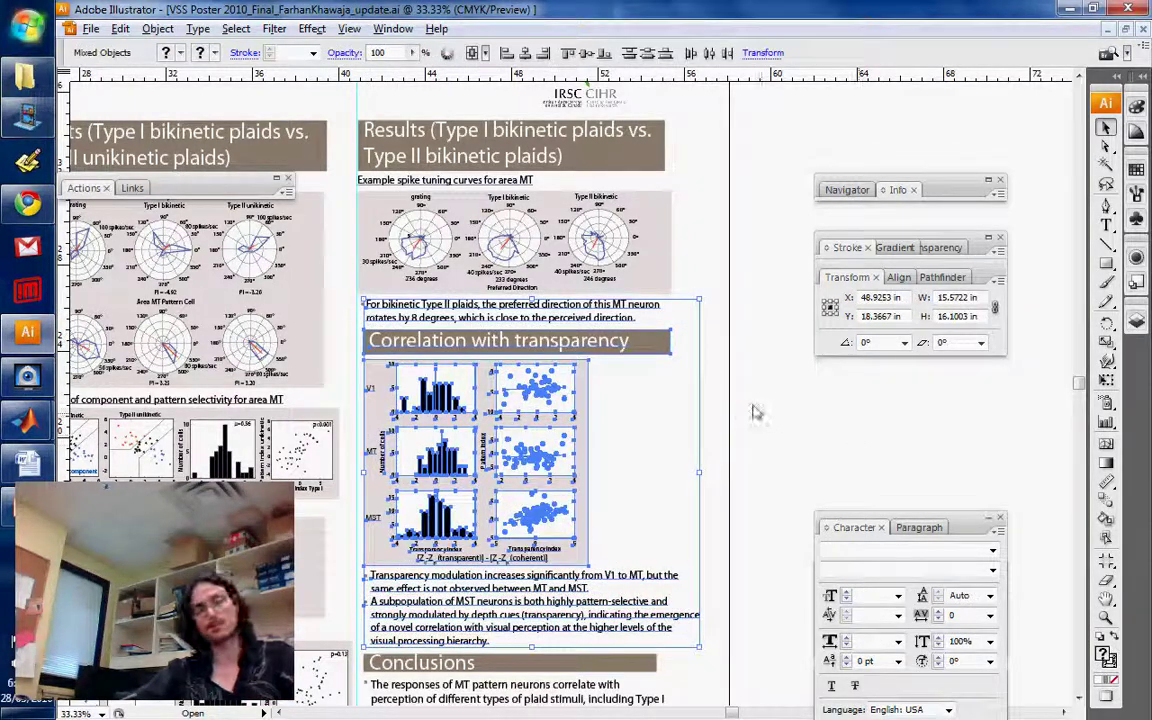
key("shift+Left")
key("shift+Left")
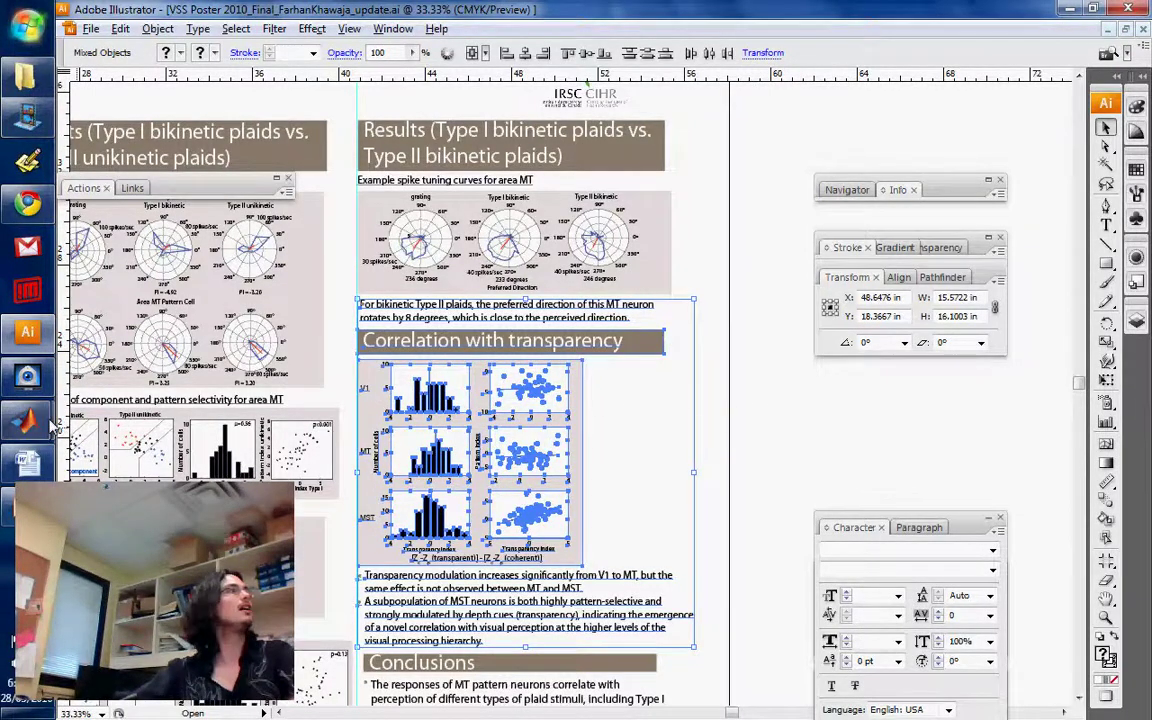
left_click_drag(64, 424, 664, 353)
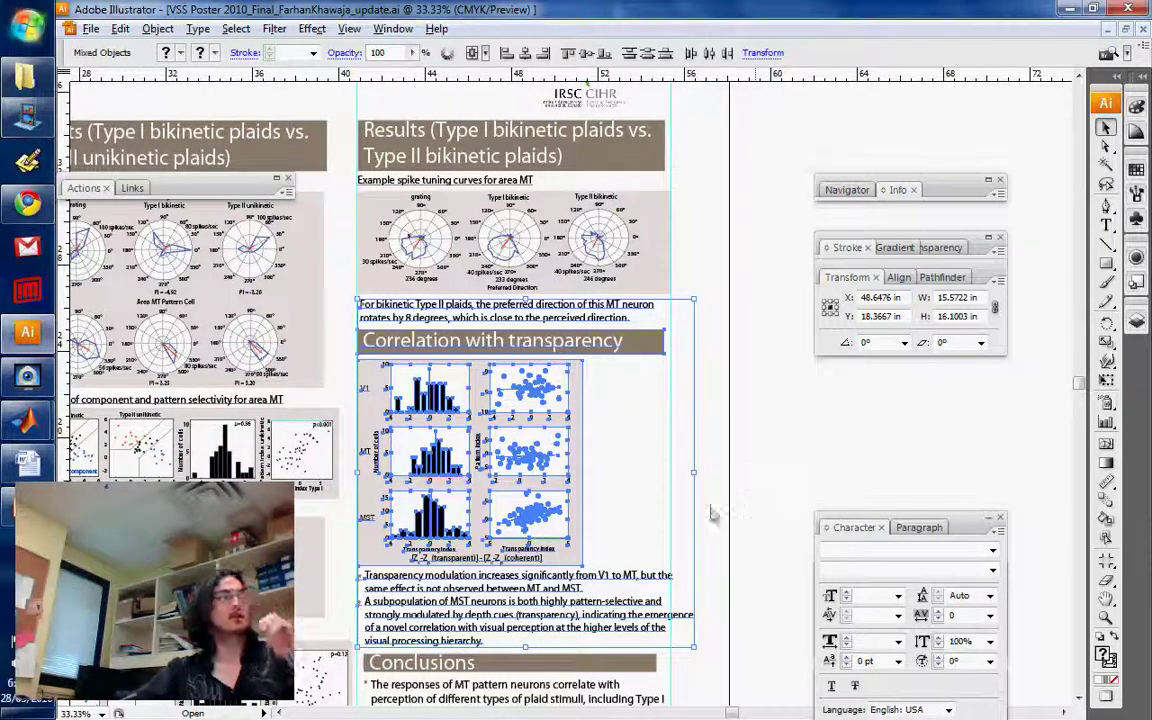
Draw a rectangle about 2.89 in wide and 1.54 in high spanning the gap between the first and second columns, and fill it green.
left_click_drag(262, 411, 766, 509)
left_click_drag(676, 513, 429, 498)
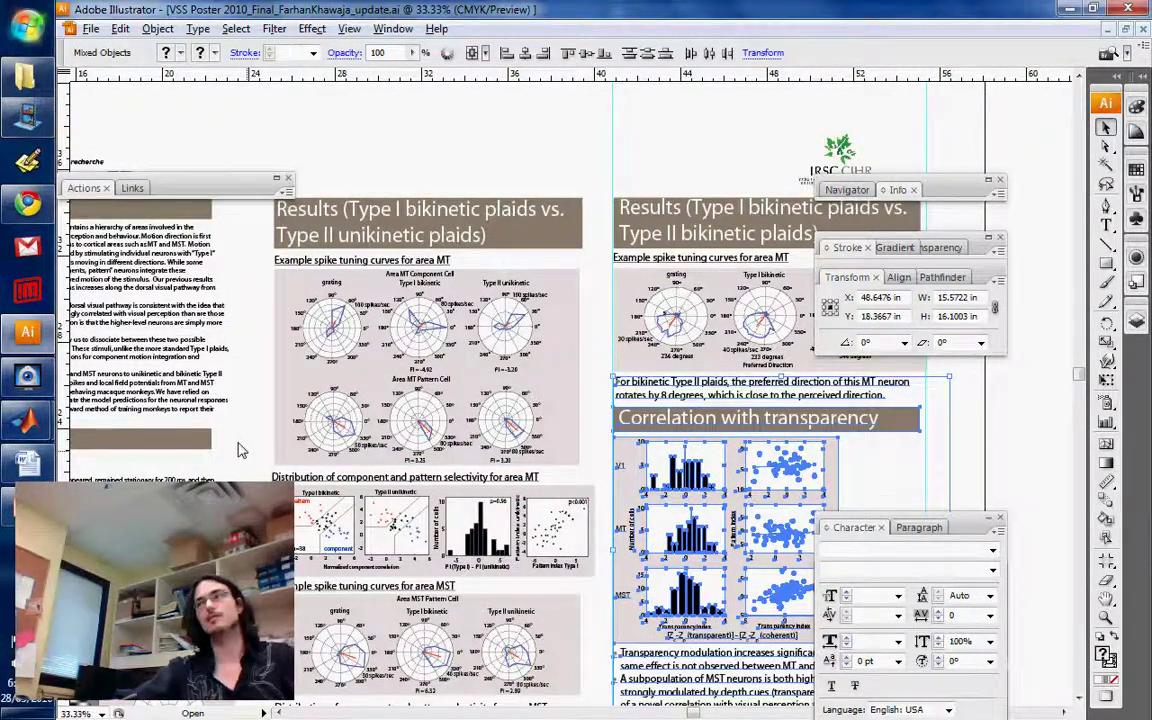
scroll(240, 450, "up", 3)
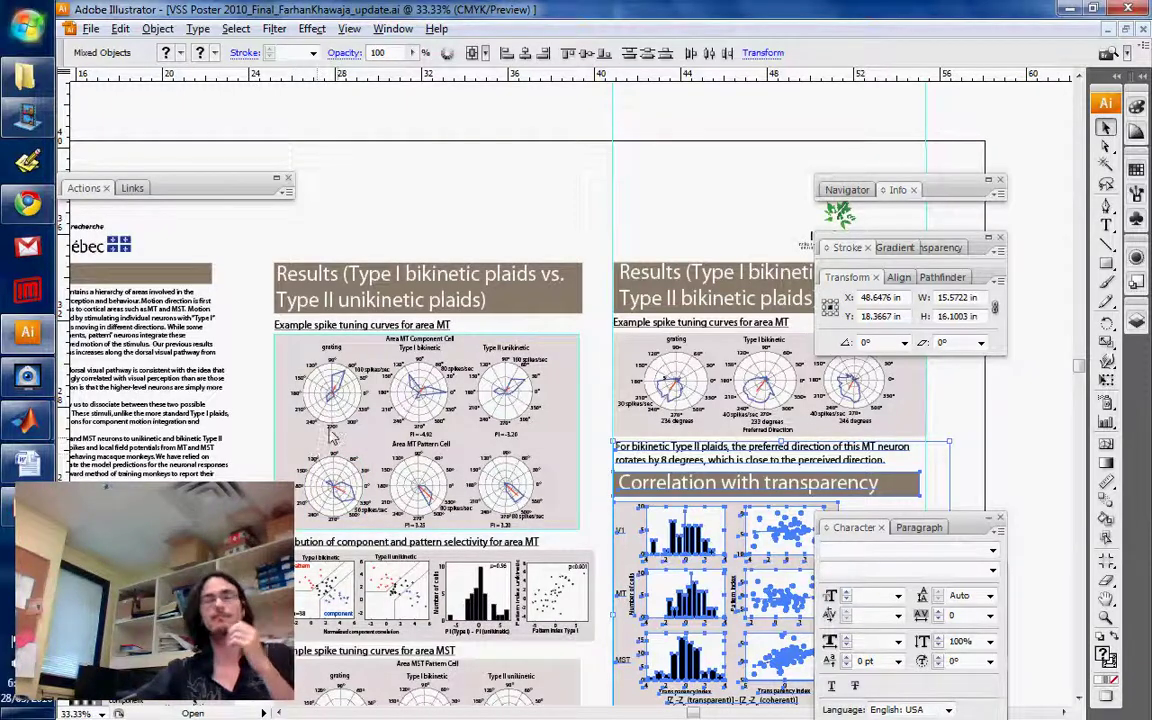
left_click(1108, 263)
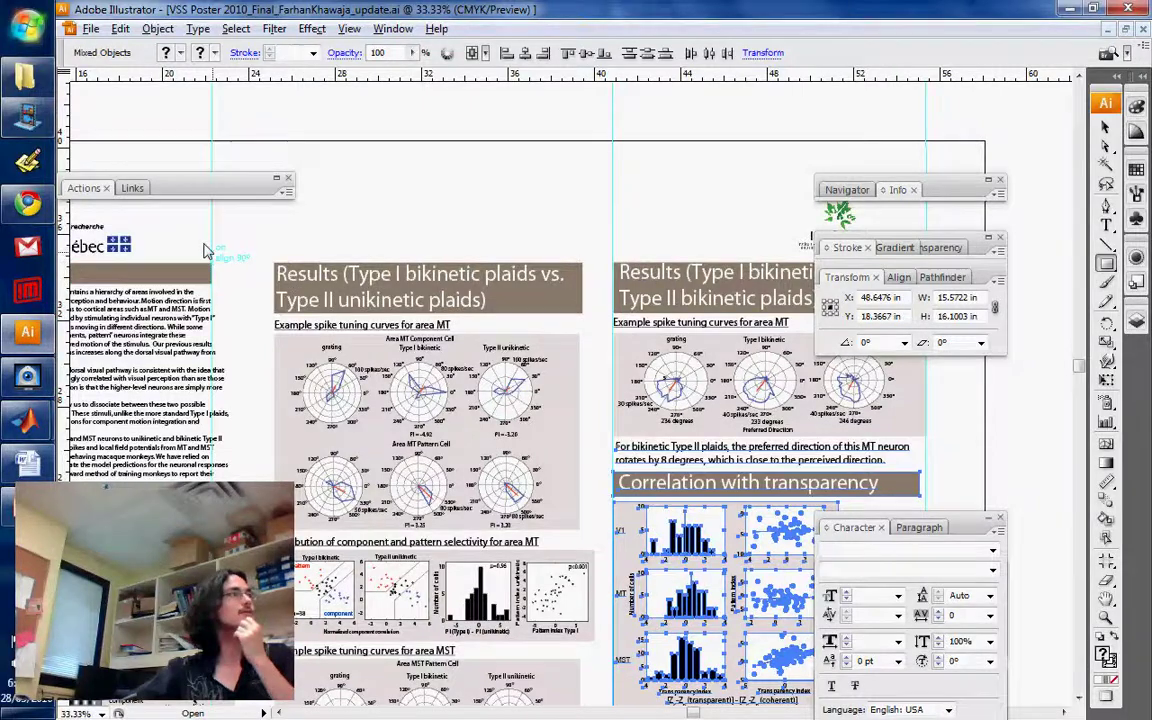
left_click_drag(212, 255, 273, 285)
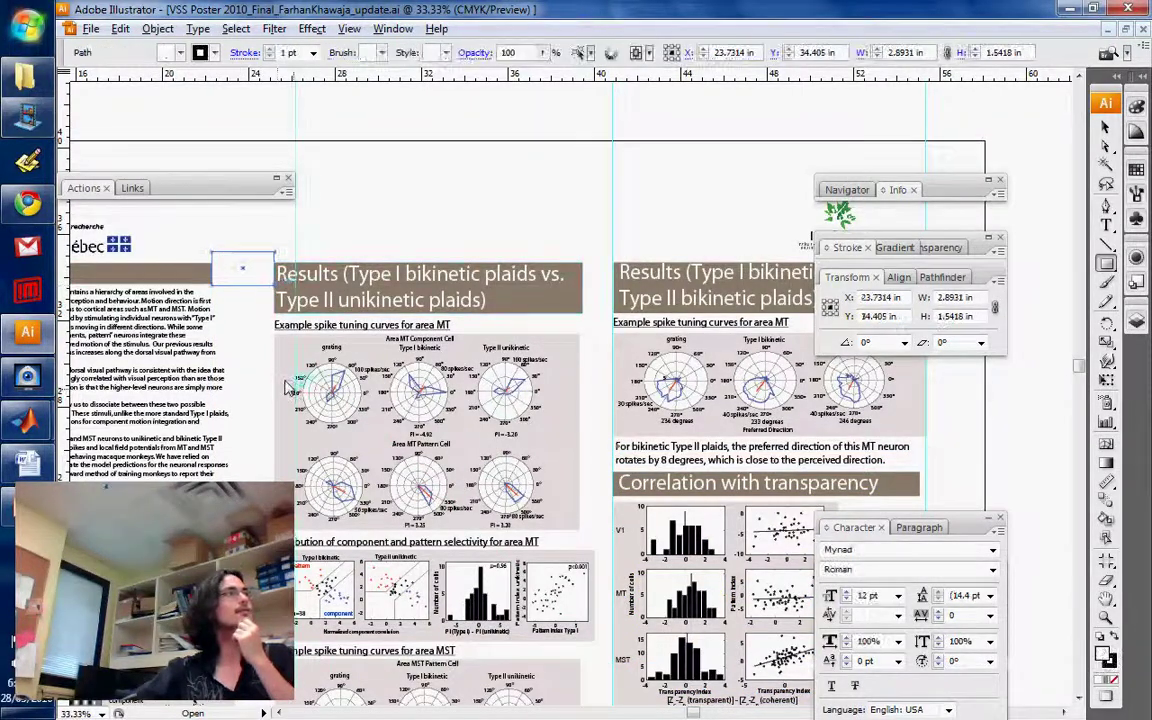
key("v")
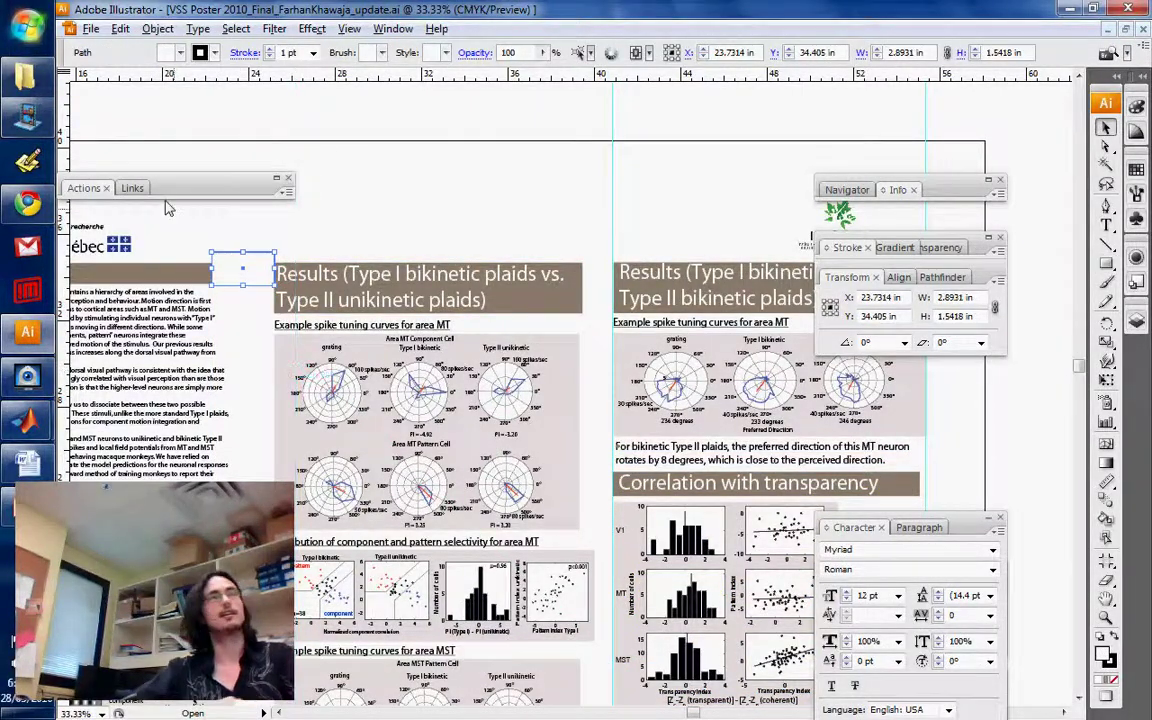
left_click(180, 52)
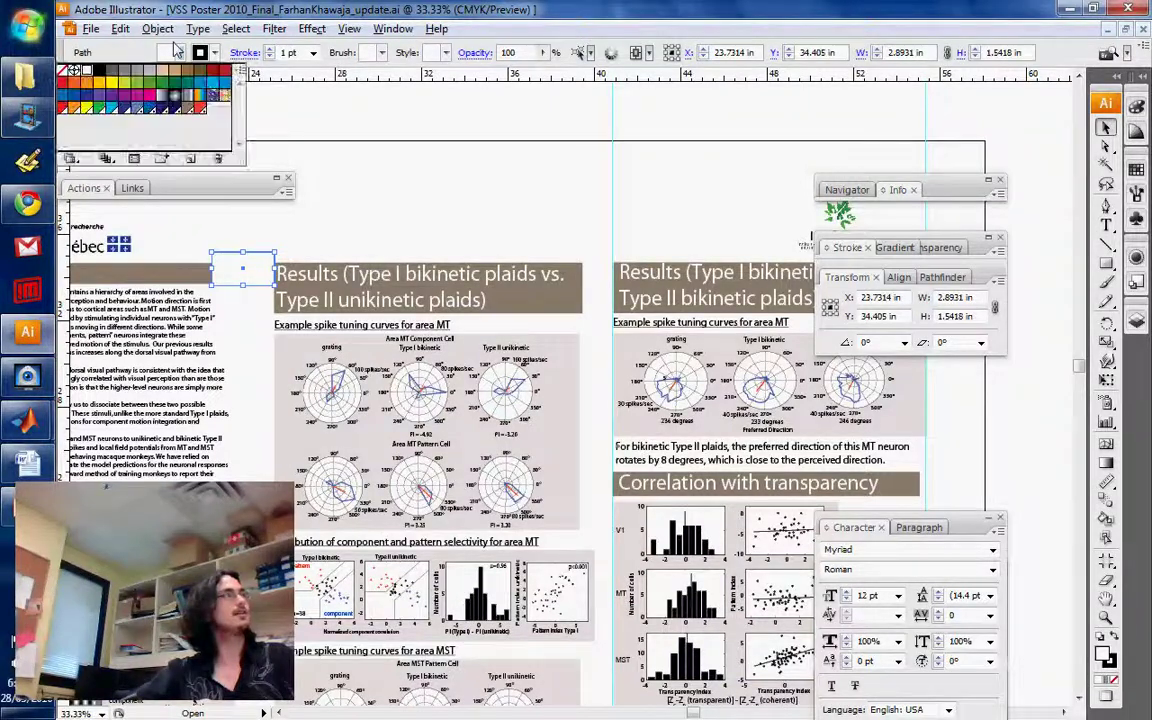
left_click(136, 80)
Move the green rectangle against the second column's right edge as a spacer, and try shifting the third column right to meet it.
left_click(226, 267)
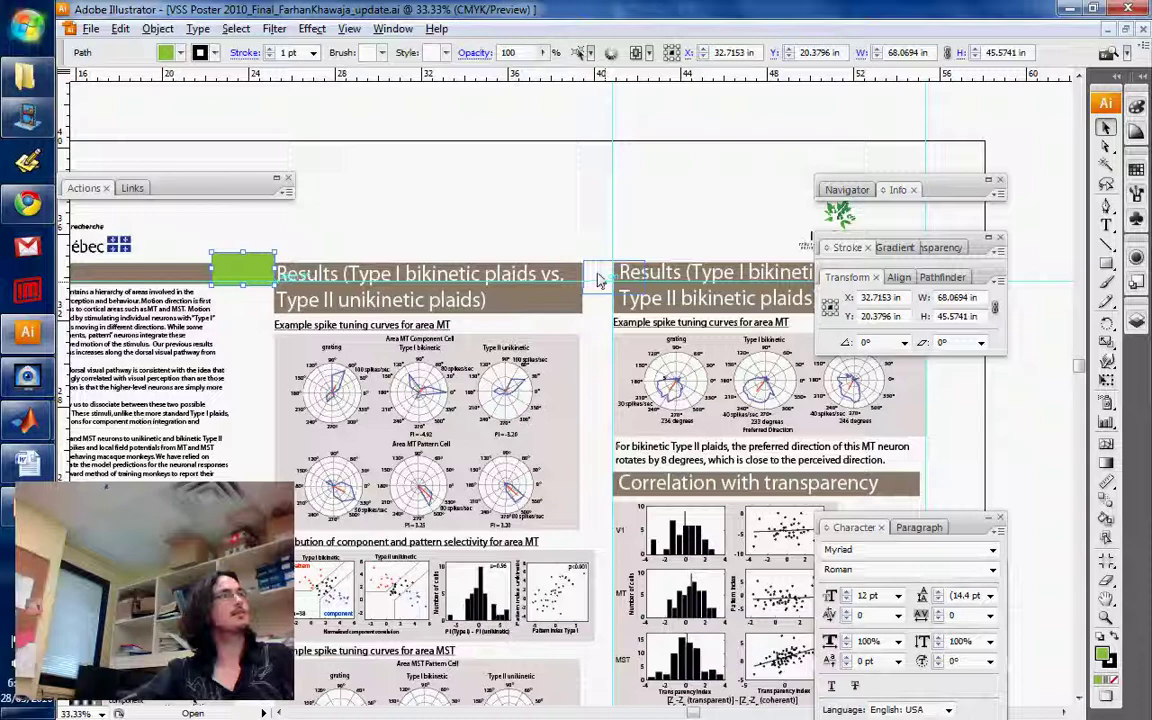
left_click_drag(598, 280, 597, 276)
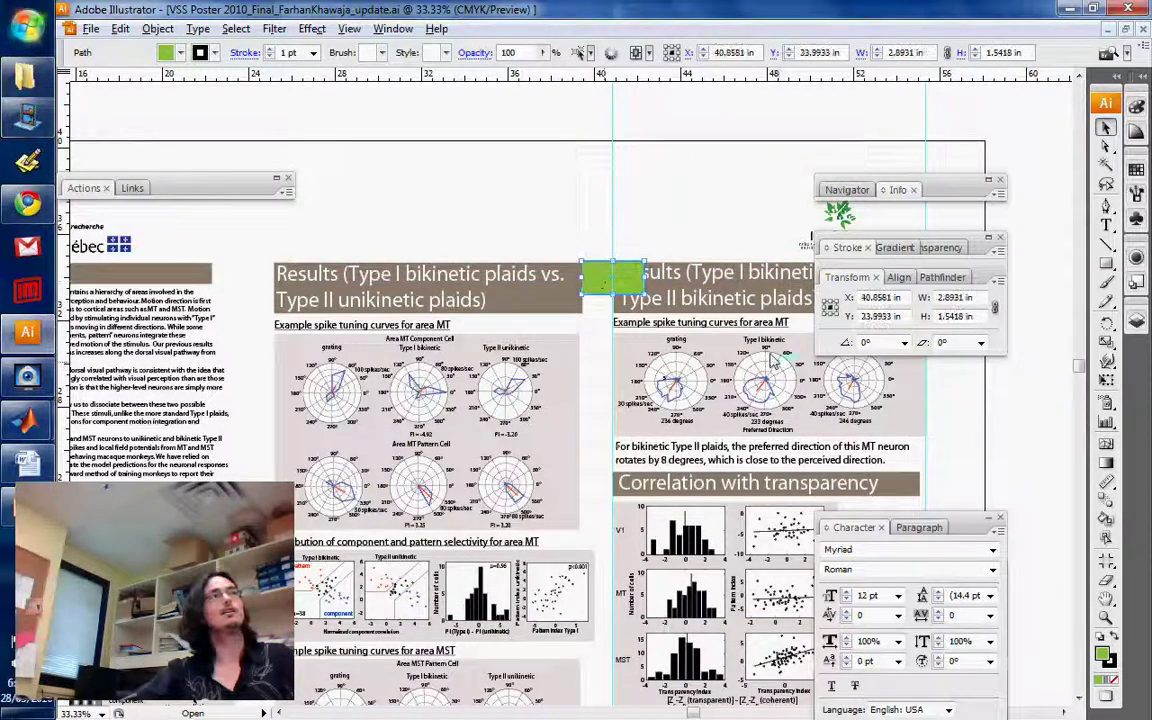
left_click_drag(840, 437, 527, 273)
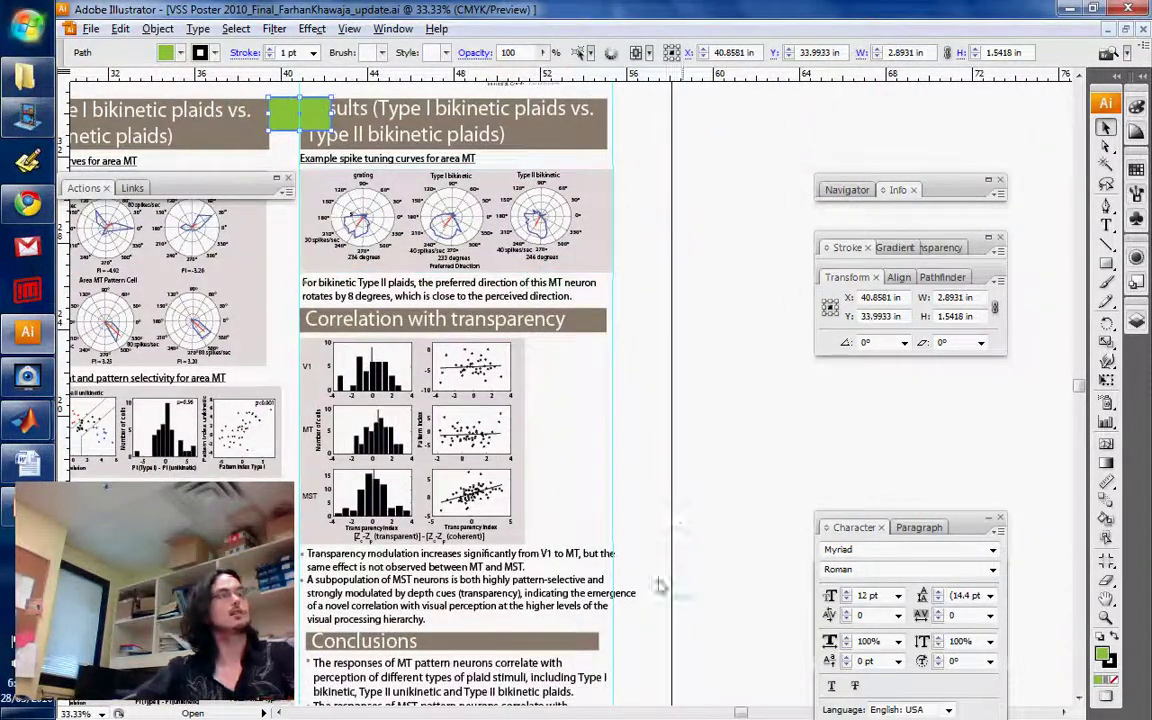
scroll(490, 515, "up", 3)
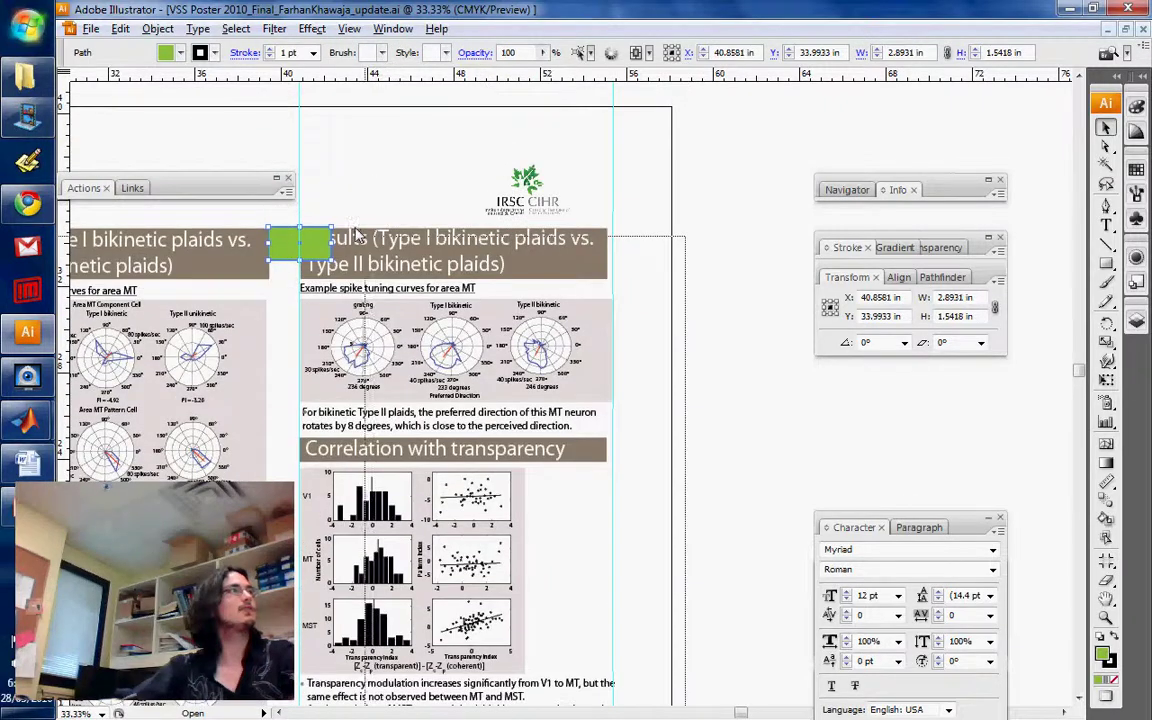
left_click(365, 238)
left_click_drag(365, 238, 398, 238)
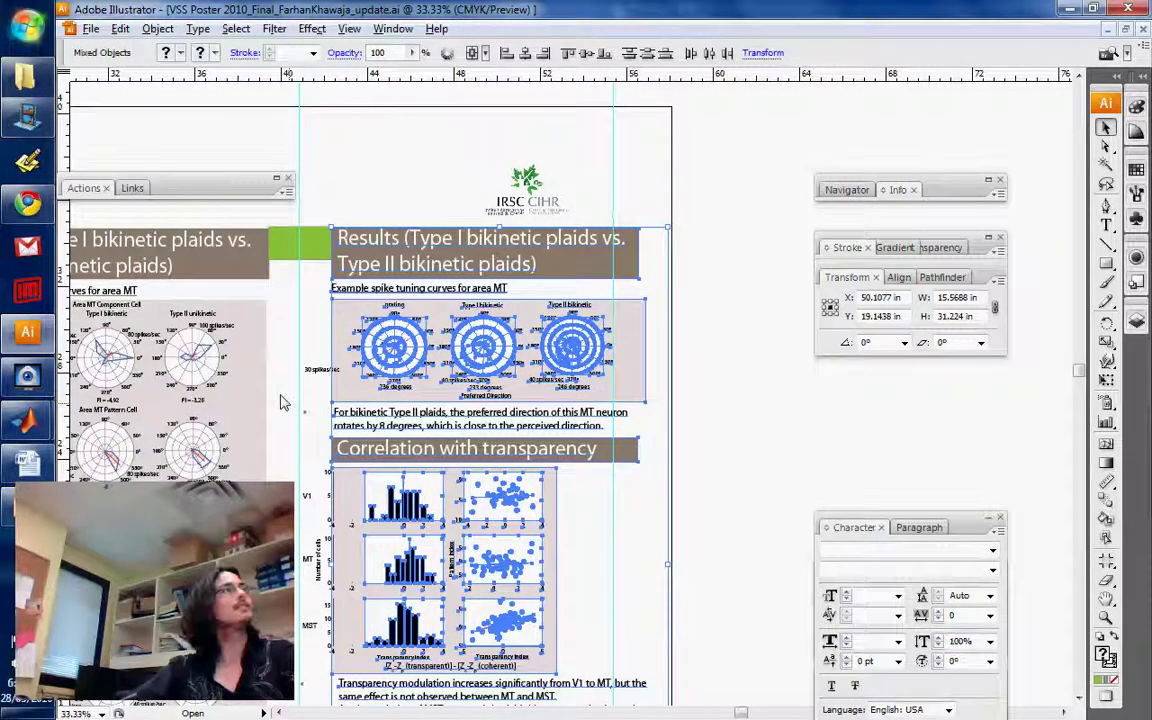
key("ctrl+shift+a")
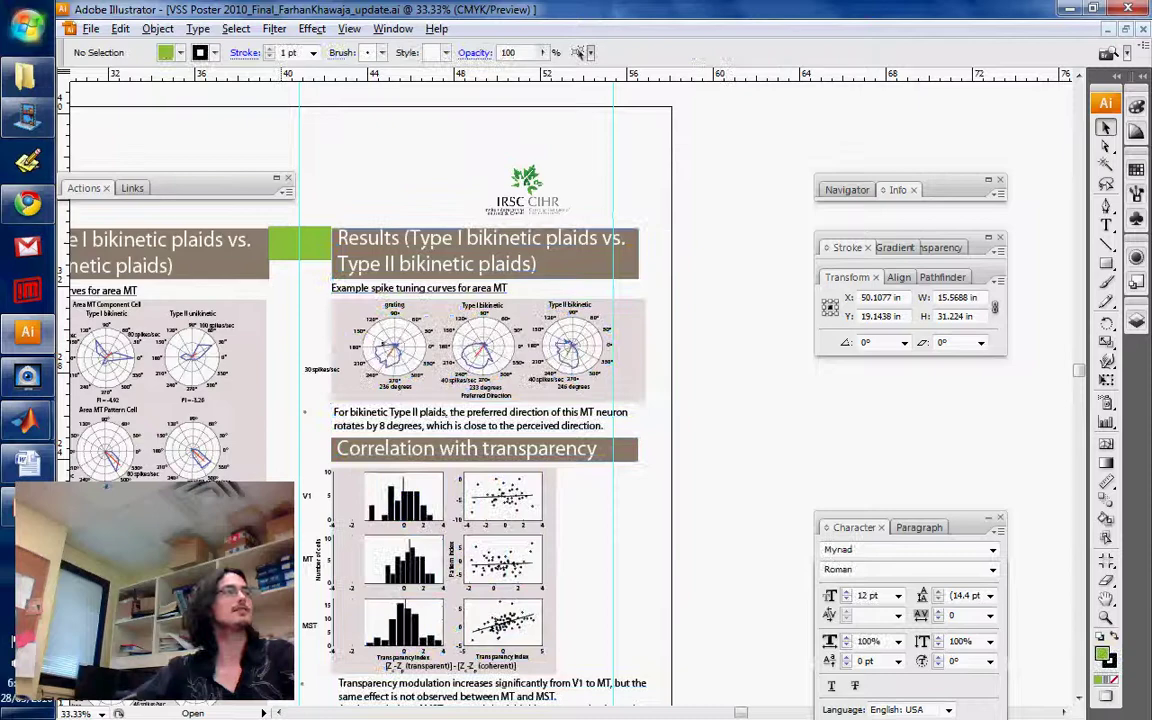
Undo the third column's shift and delete the green spacer rectangle.
key("ctrl+z")
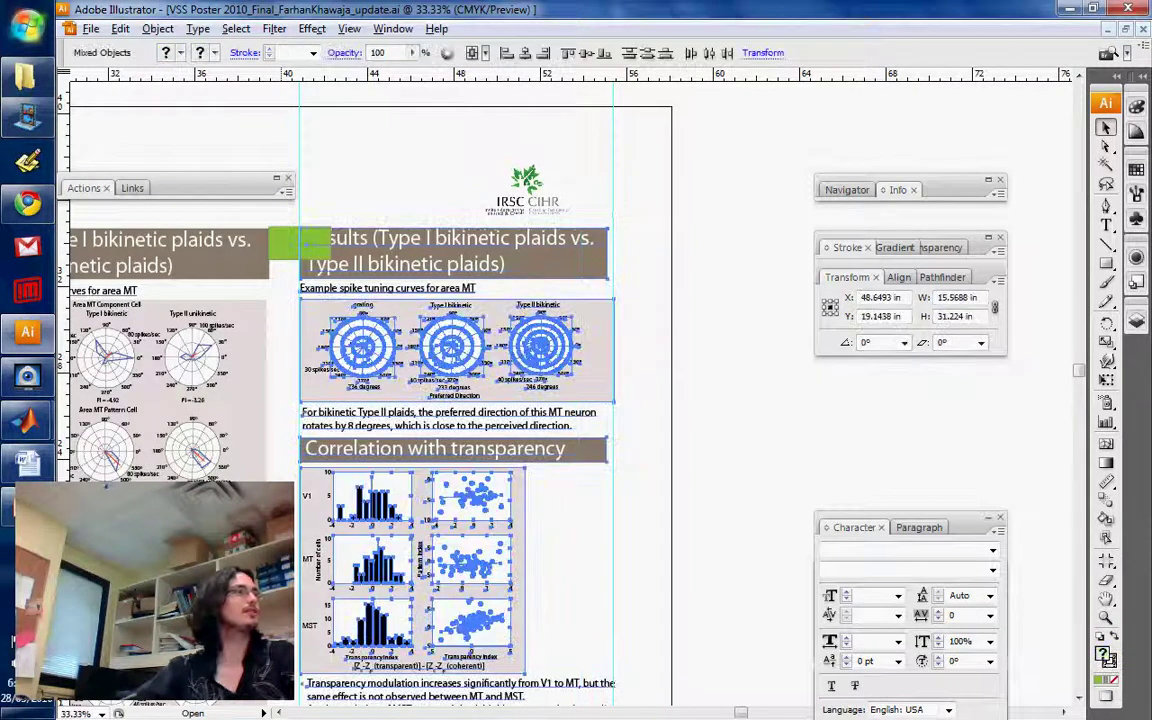
left_click(282, 242)
key("Delete")
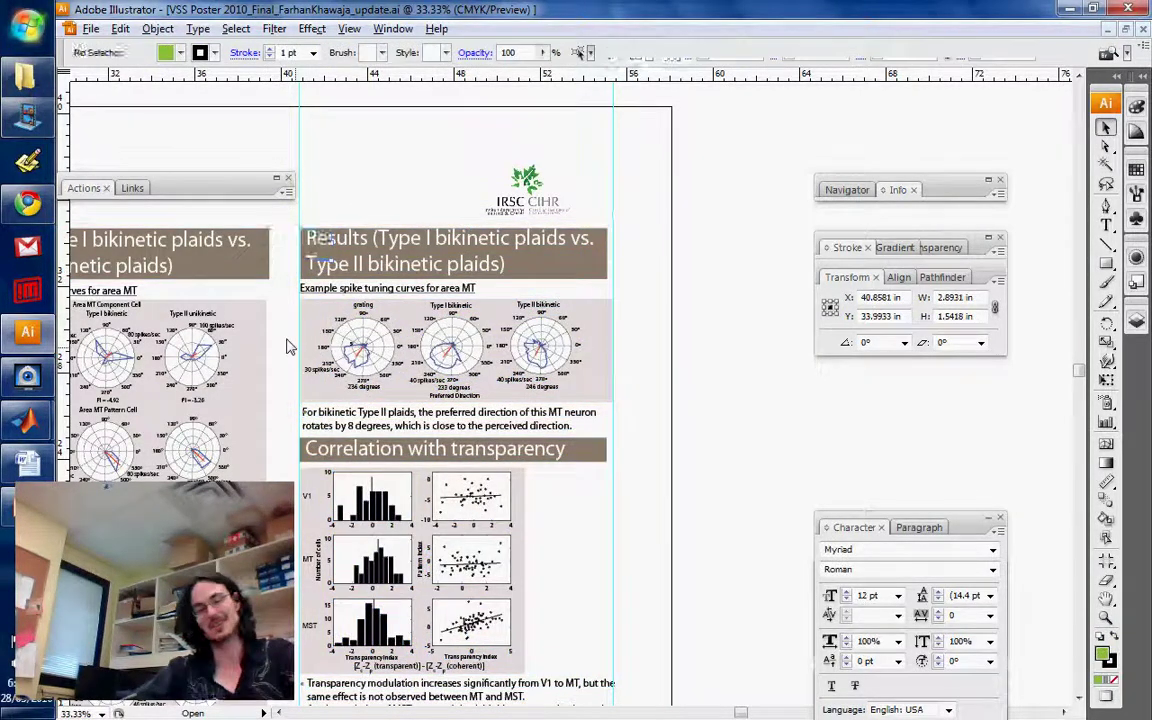
Select the grey background of the MST tuning-curve panel, and select the Type II unikinetic label above its third plot.
left_click_drag(163, 548, 634, 390)
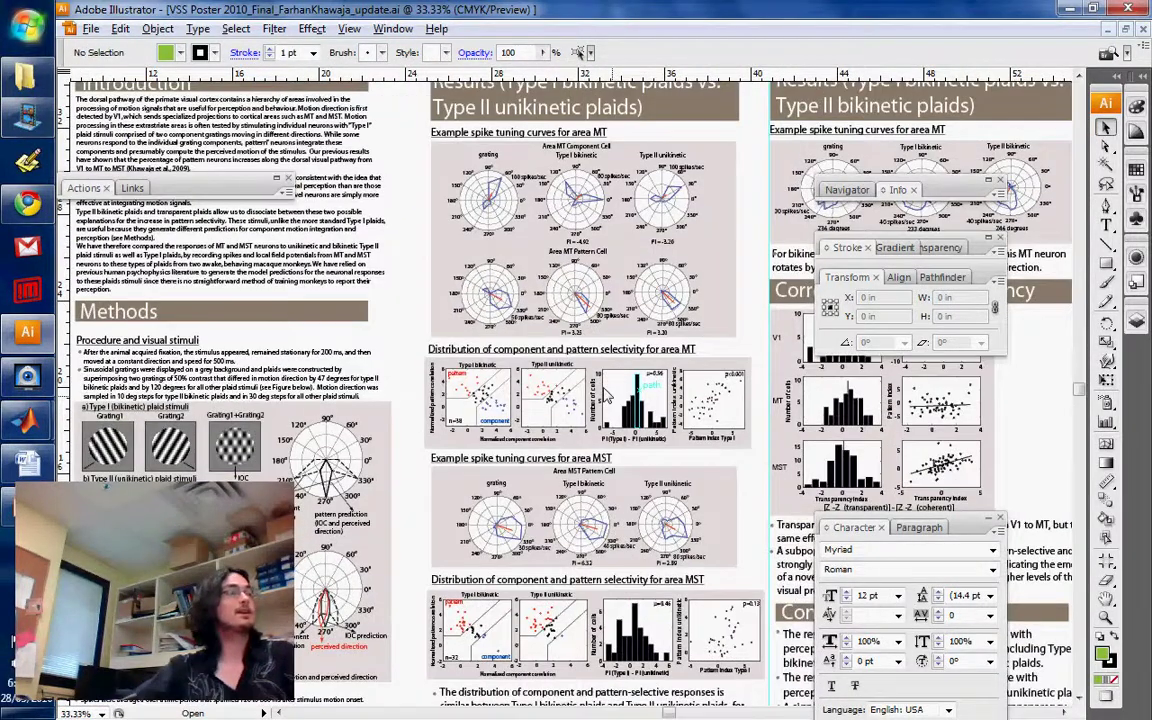
left_click(443, 481)
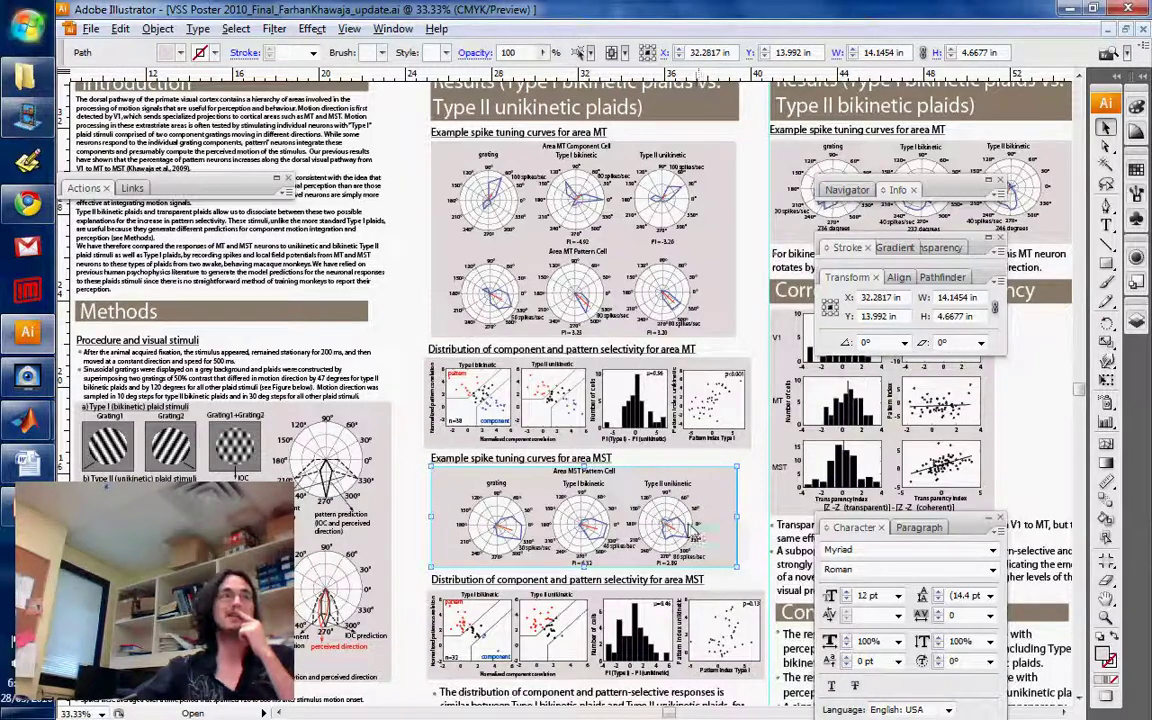
left_click(746, 541)
left_click(665, 483)
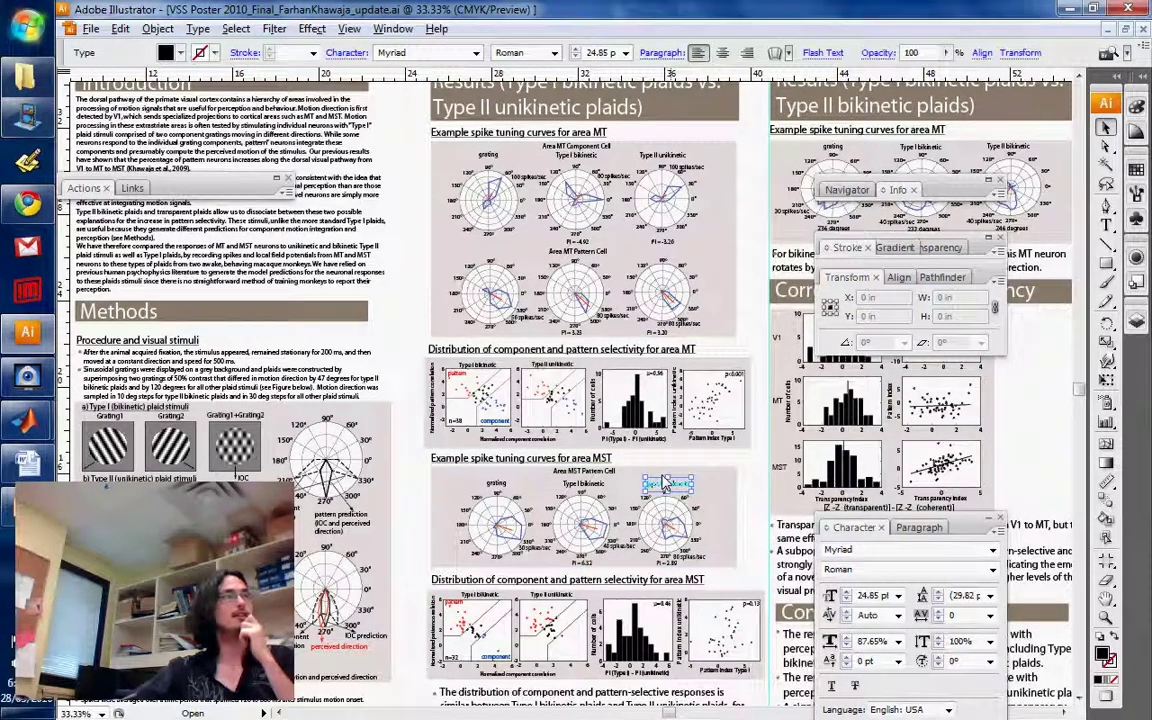
key("z")
left_click(653, 517)
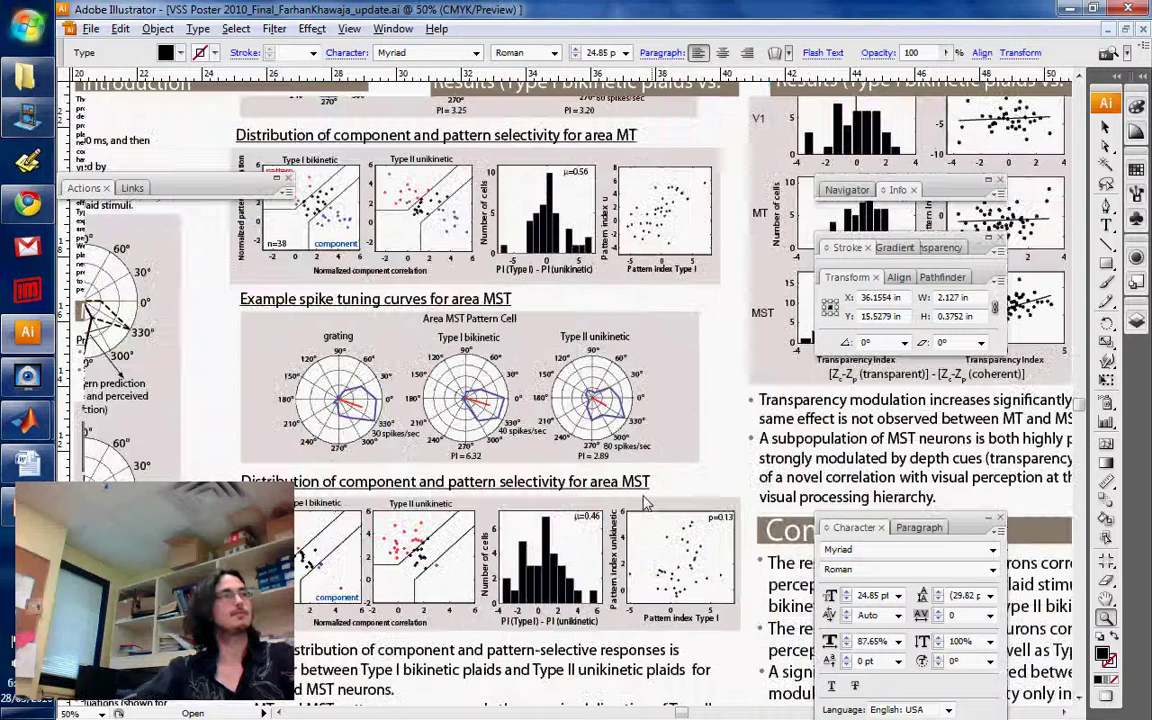
left_click(646, 485)
scroll(443, 445, "up", 3)
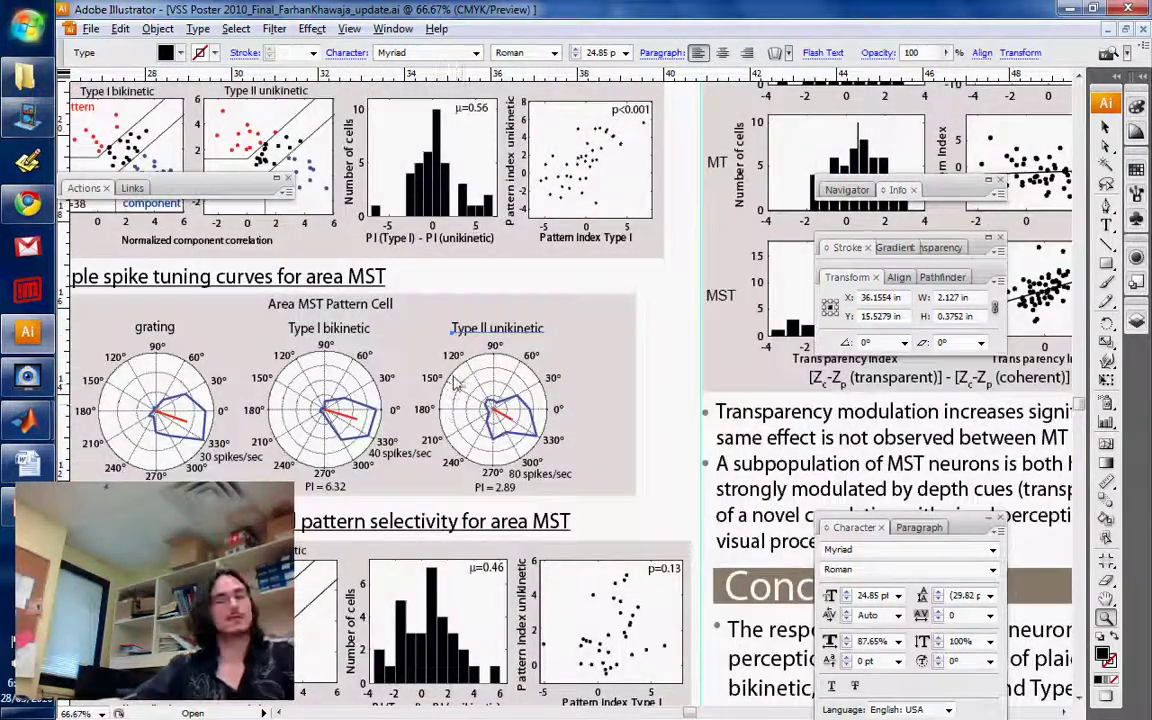
left_click(465, 329)
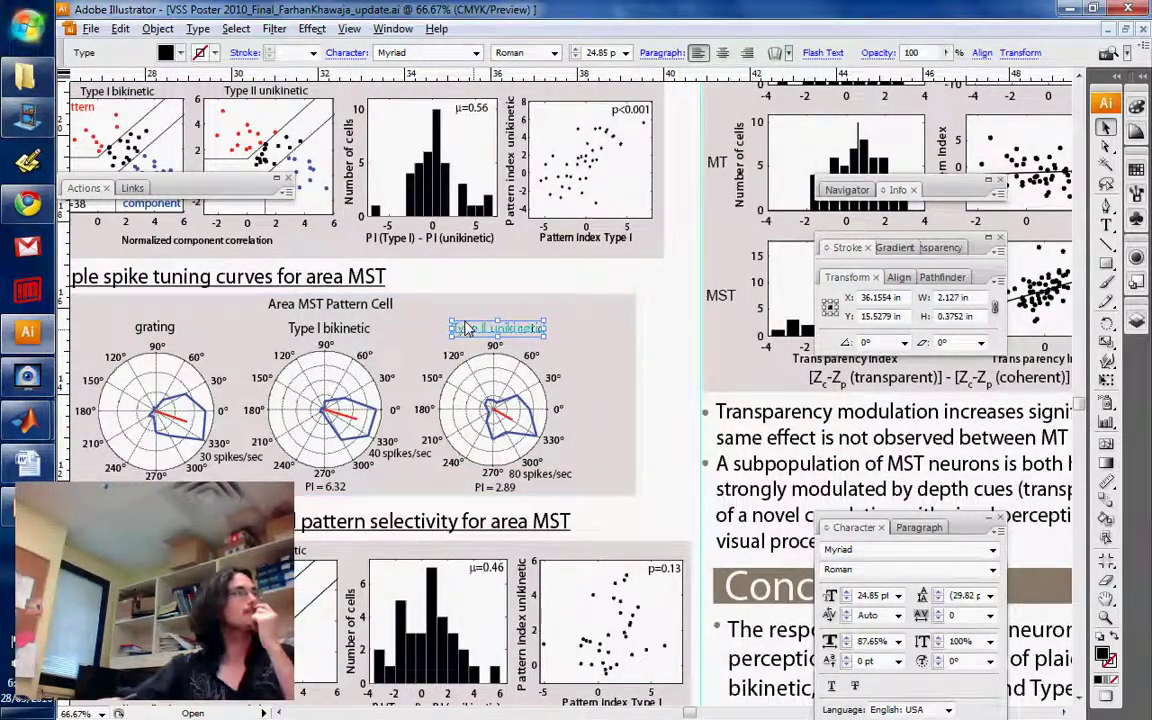
Try moving the grey background behind the MST tuning curves down and to the right, and undo the move.
left_click(655, 347)
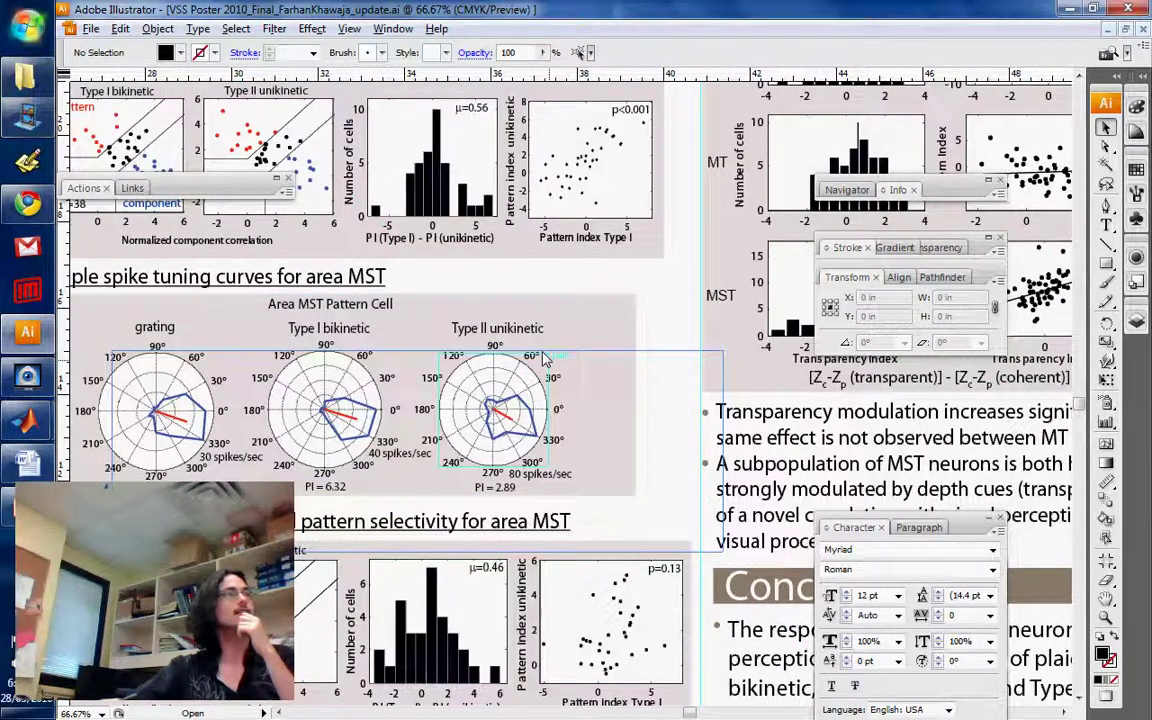
left_click(545, 360)
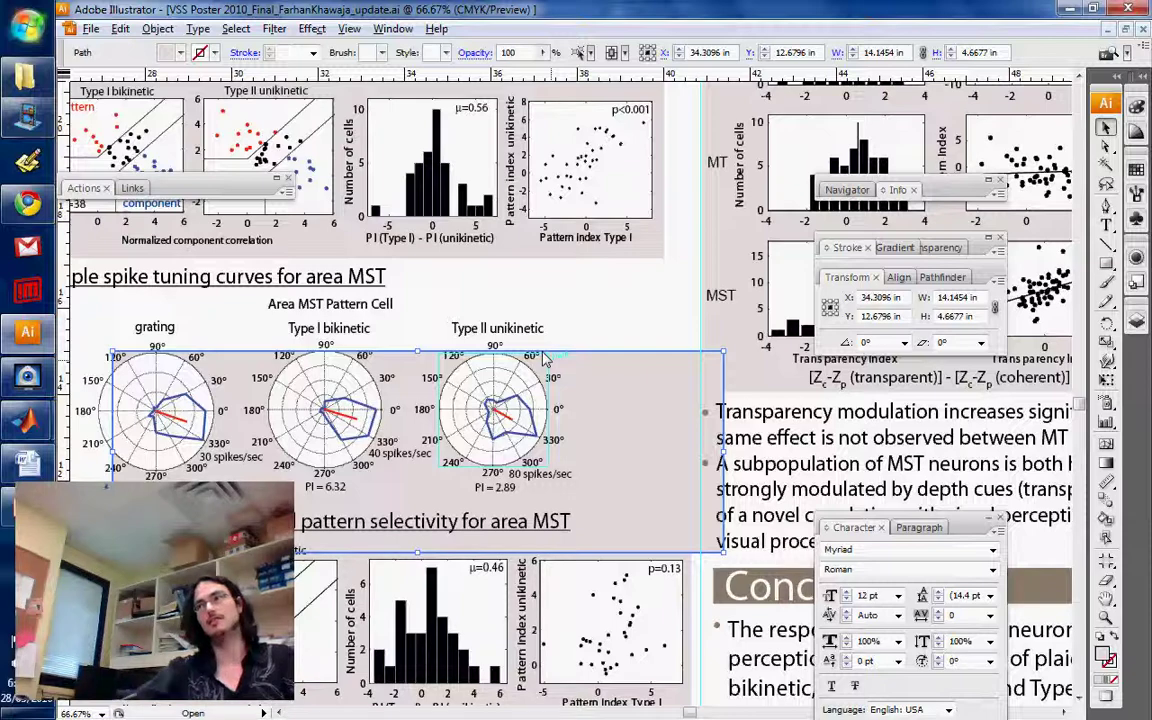
left_click_drag(545, 360, 503, 303)
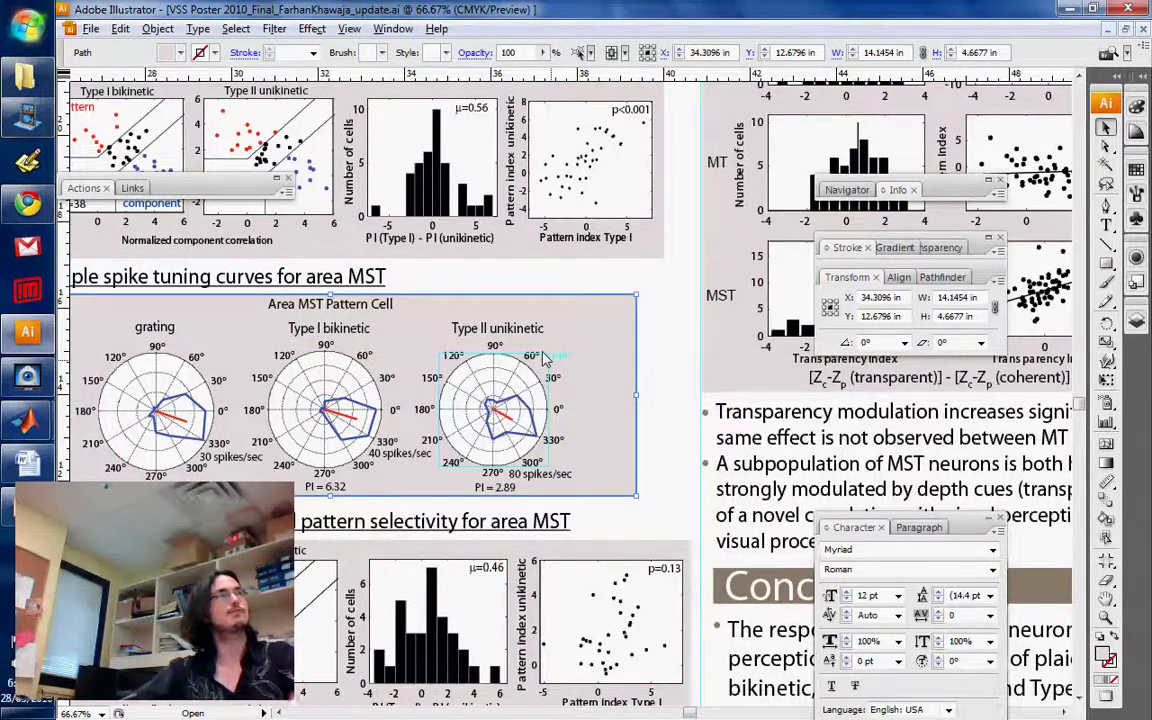
Create a new layer and try to move it beneath Layer 1.
left_click(1134, 318)
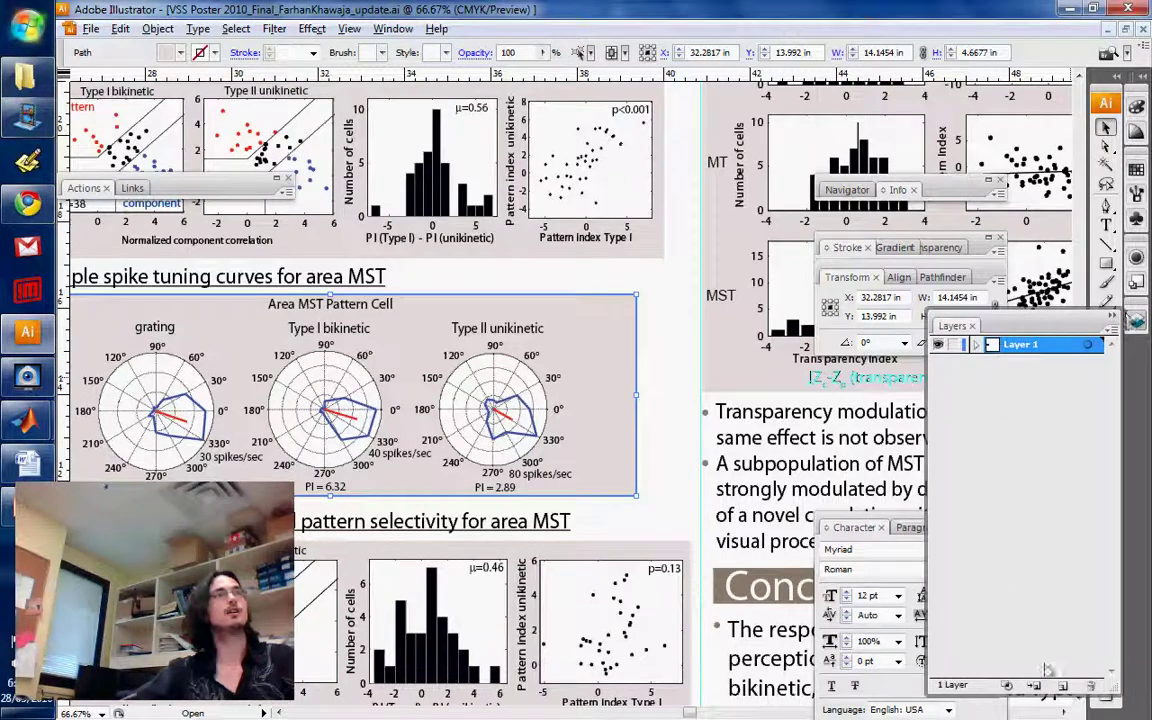
key("ctrl+l")
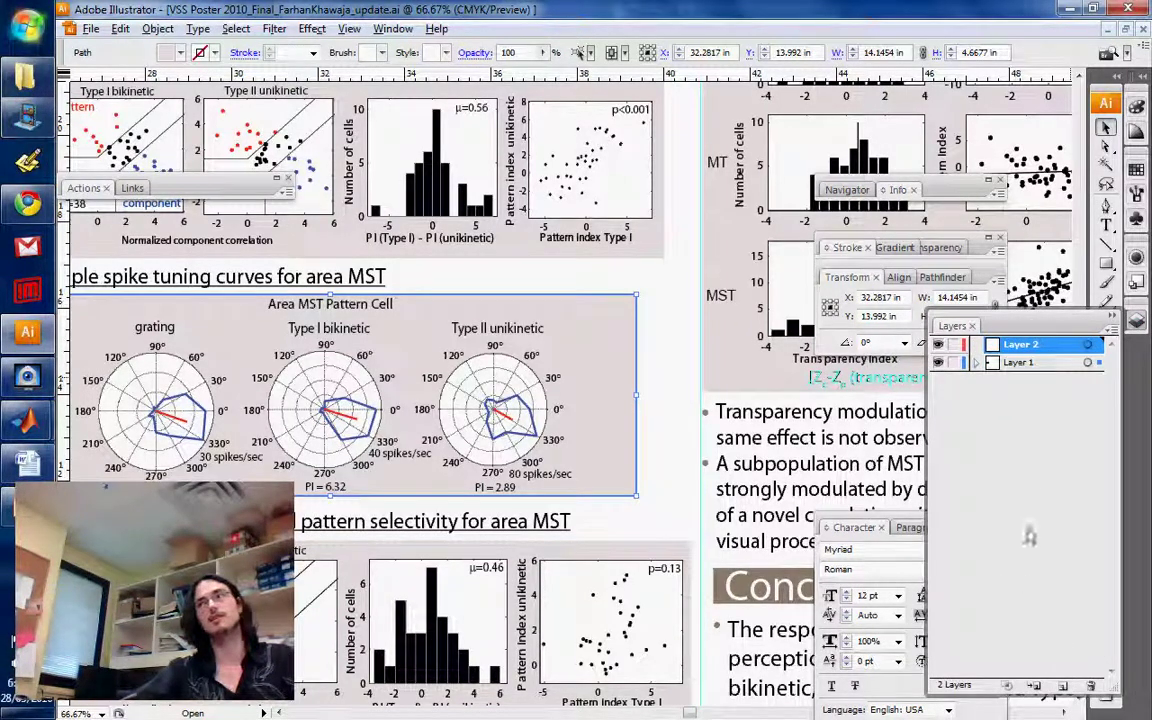
left_click_drag(999, 358, 1000, 361)
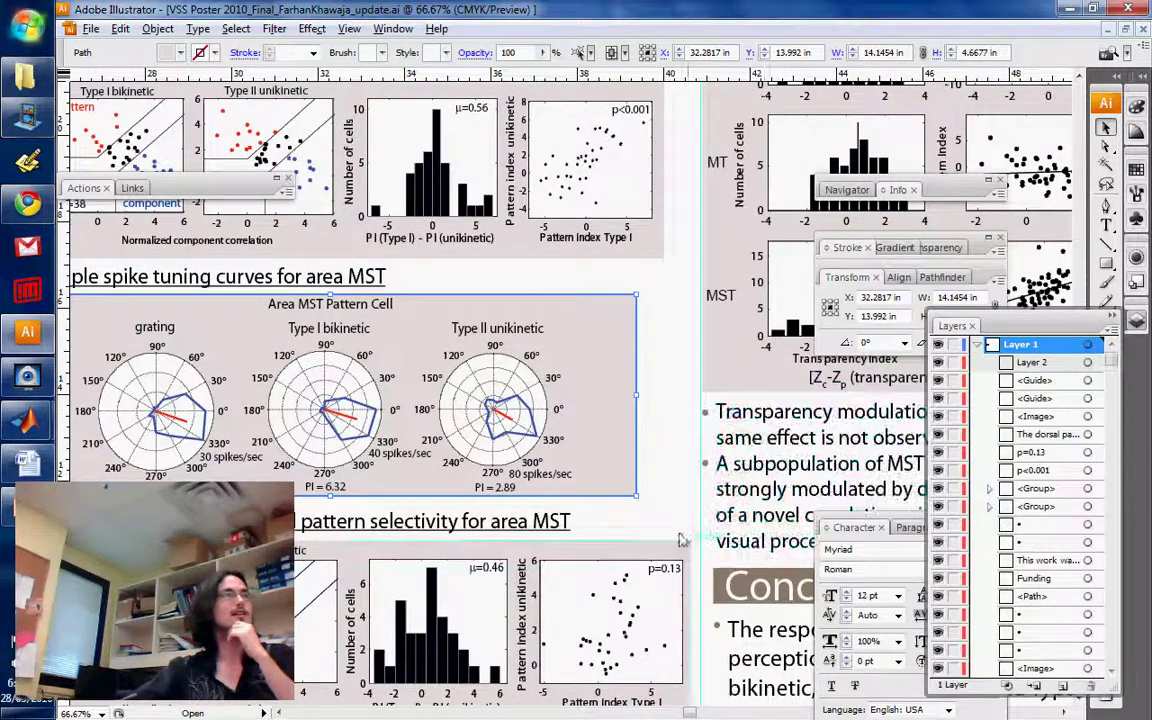
Select together the grey background panels behind the MT and MST figures and the Correlation with transparency plots.
left_click(643, 411)
left_click(602, 388)
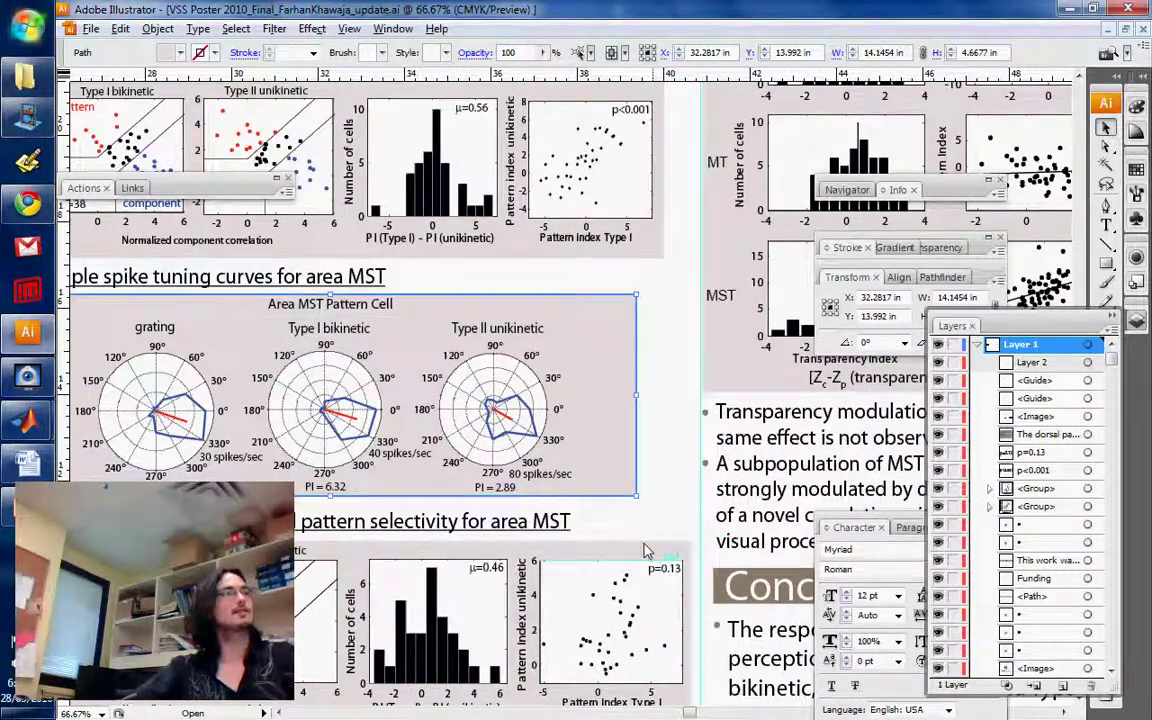
scroll(643, 545, "down", 1)
left_click(586, 506)
left_click(586, 388)
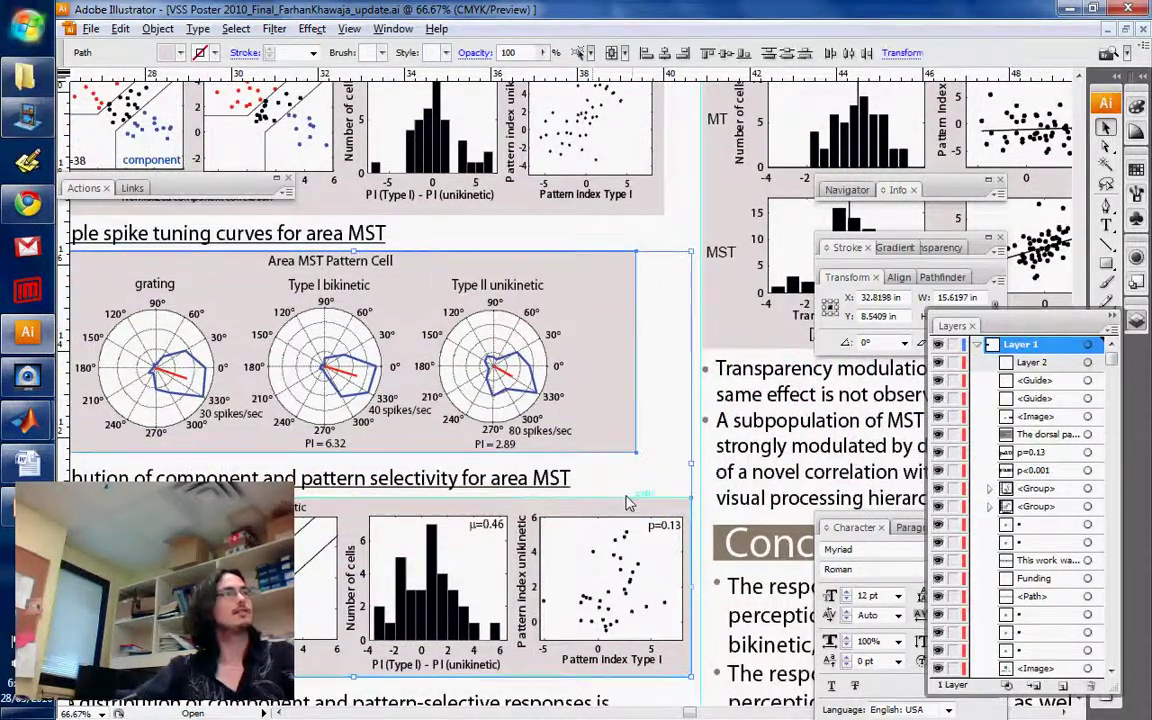
scroll(590, 385, "up", 10)
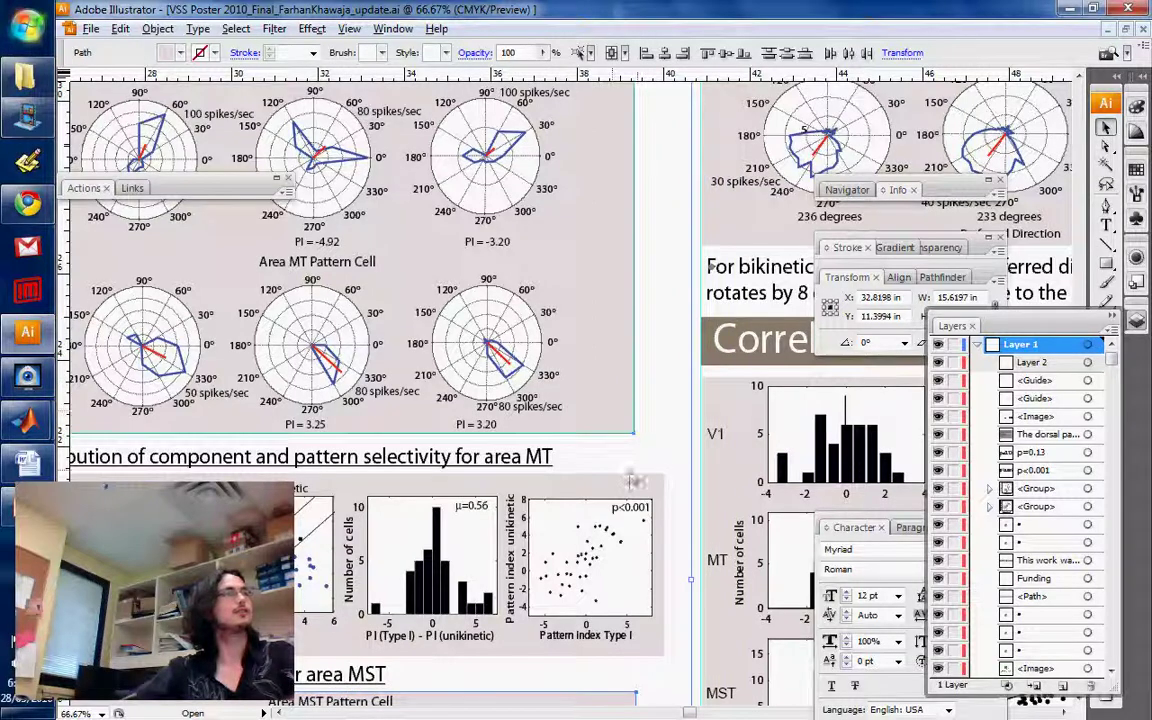
left_click(630, 481)
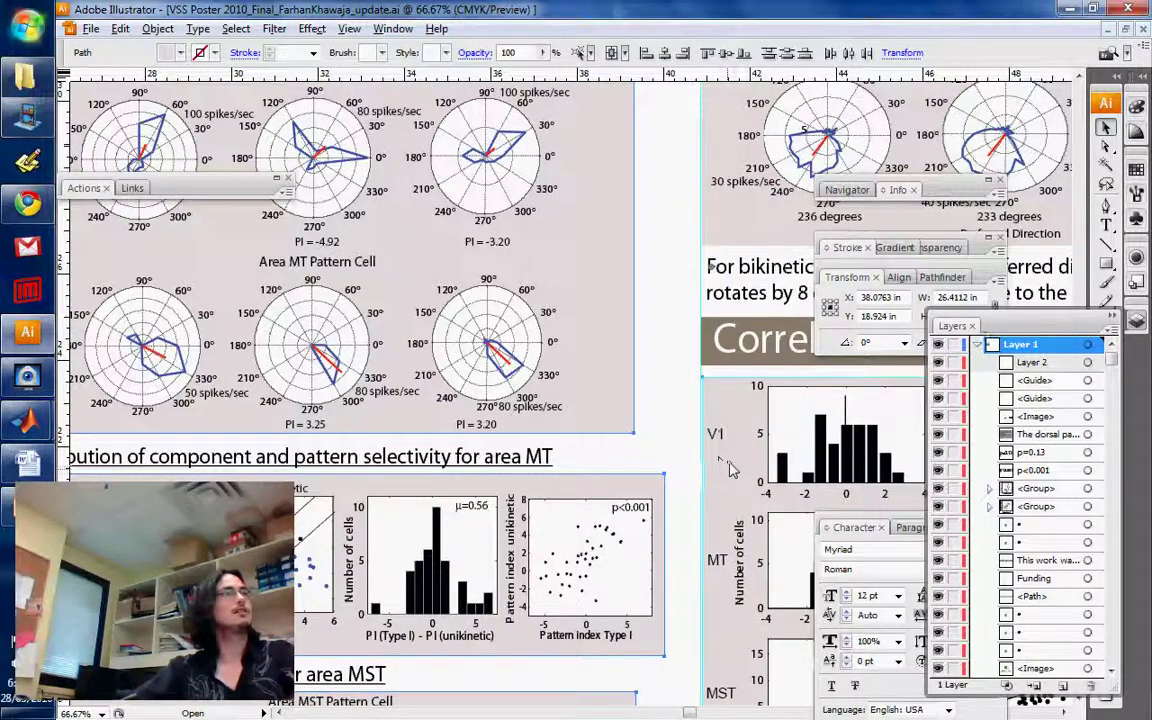
left_click(727, 467, "shift")
Create another new layer beneath Layer 1 and send the selected grey background panels to it.
left_click(972, 344)
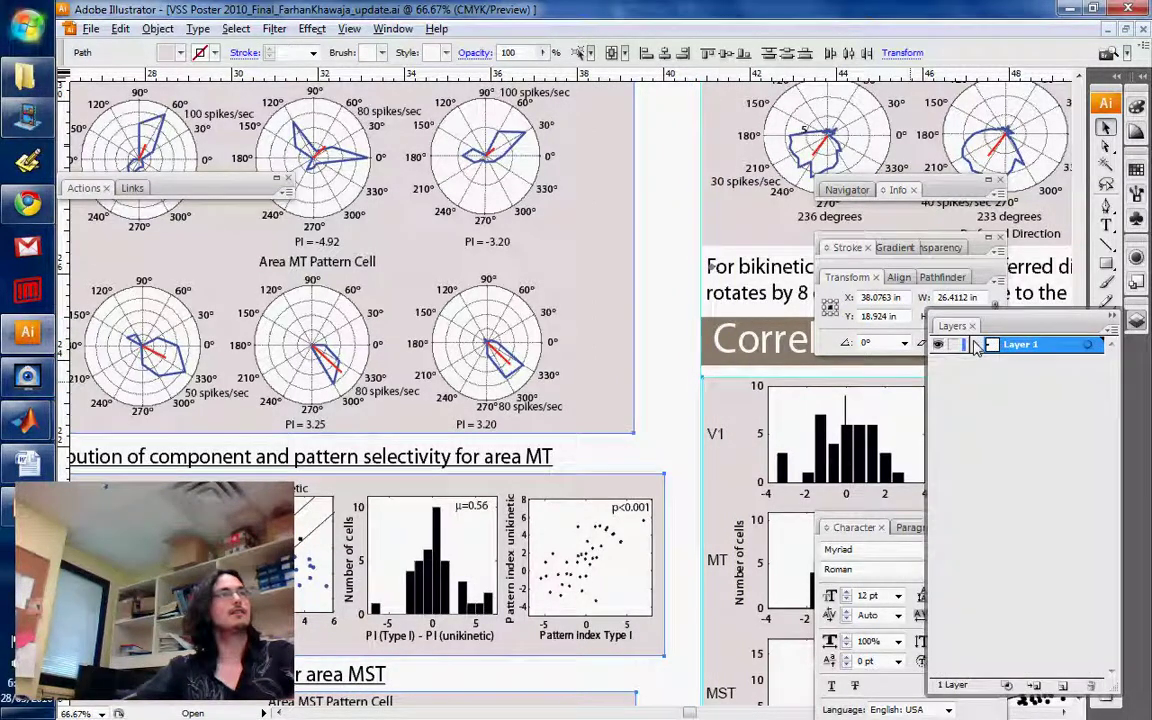
left_click(1061, 686)
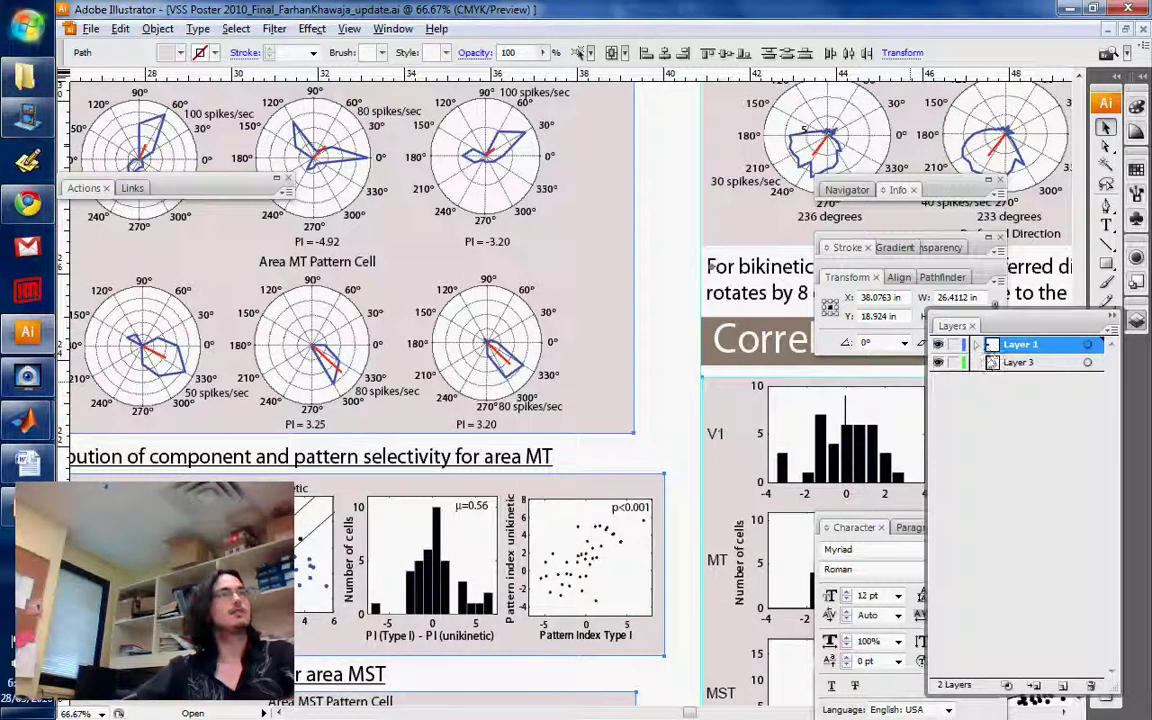
left_click(1030, 362)
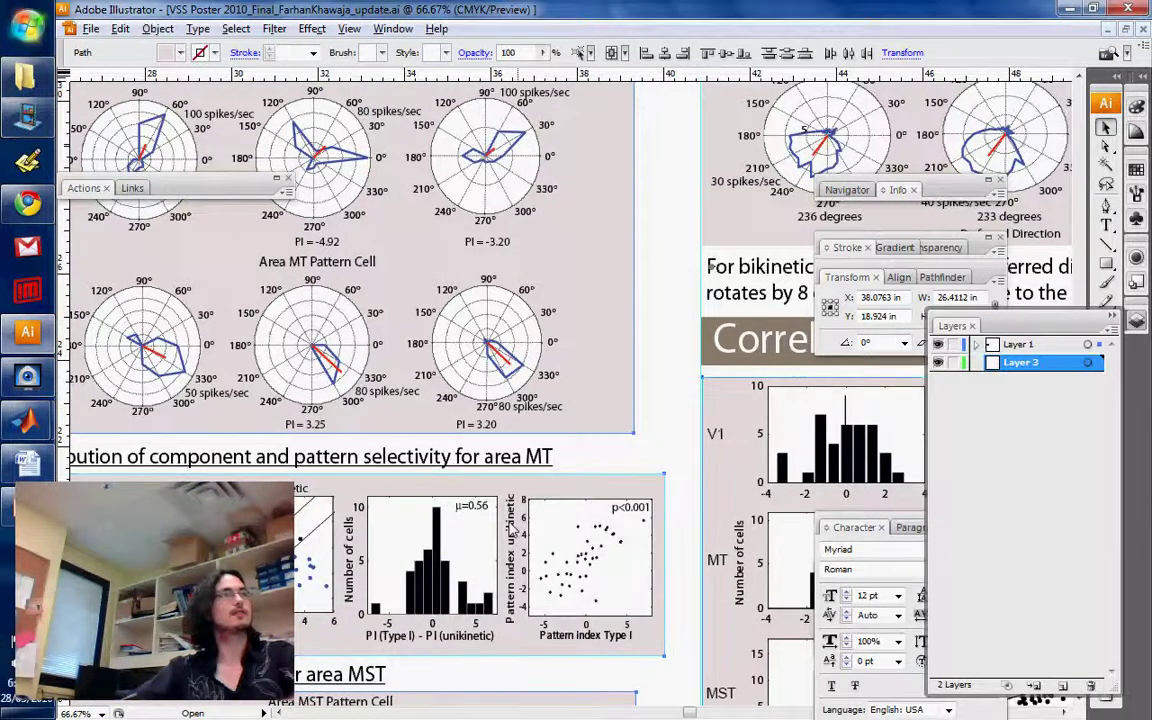
right_click(602, 364)
mouse_move(660, 576)
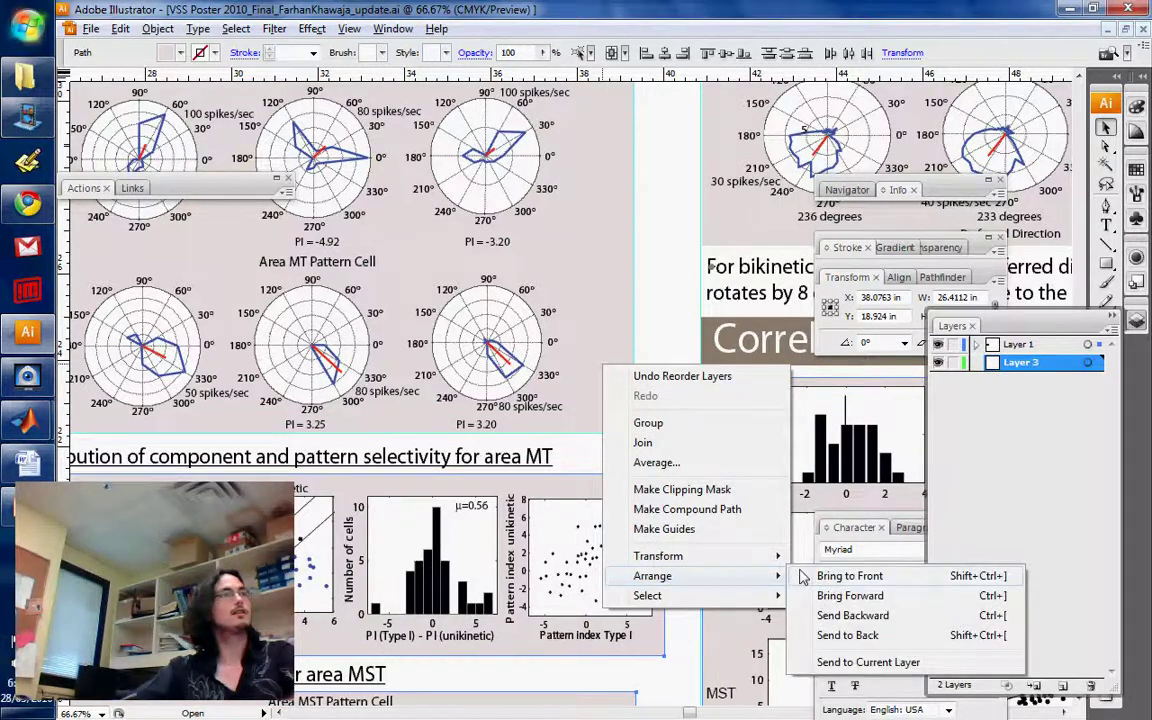
Hide and show Layer 3 to check the background panels it holds, and lock the layer.
left_click(937, 362)
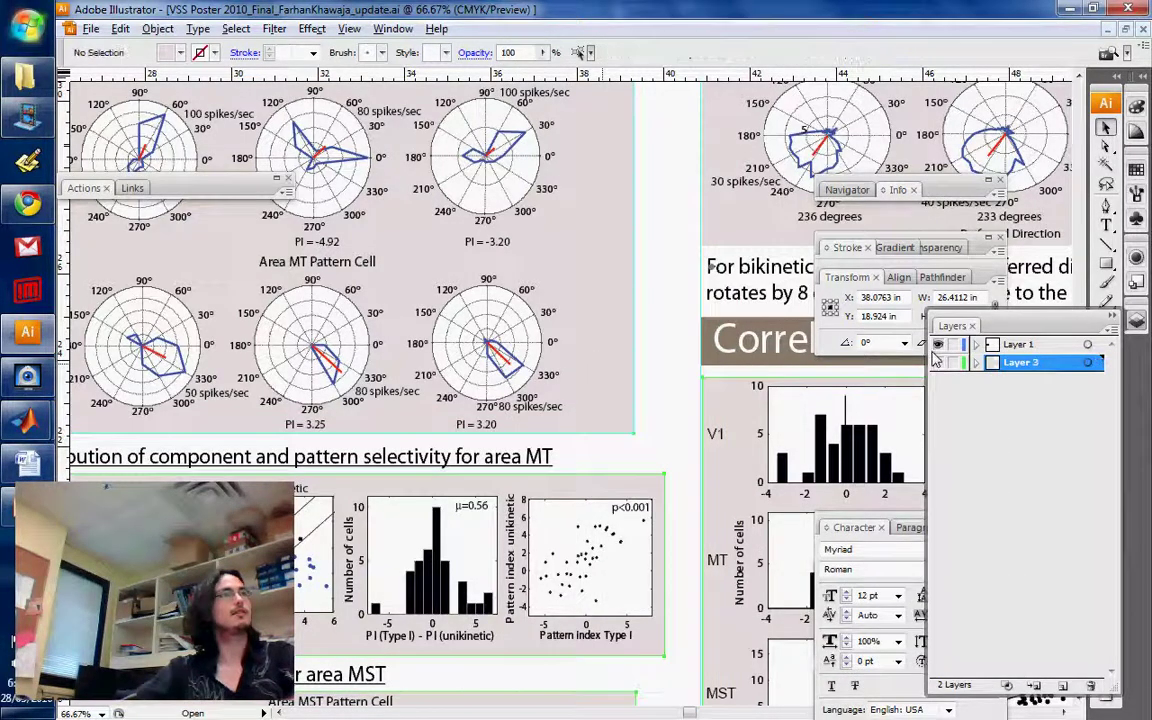
left_click(937, 362)
left_click(937, 362)
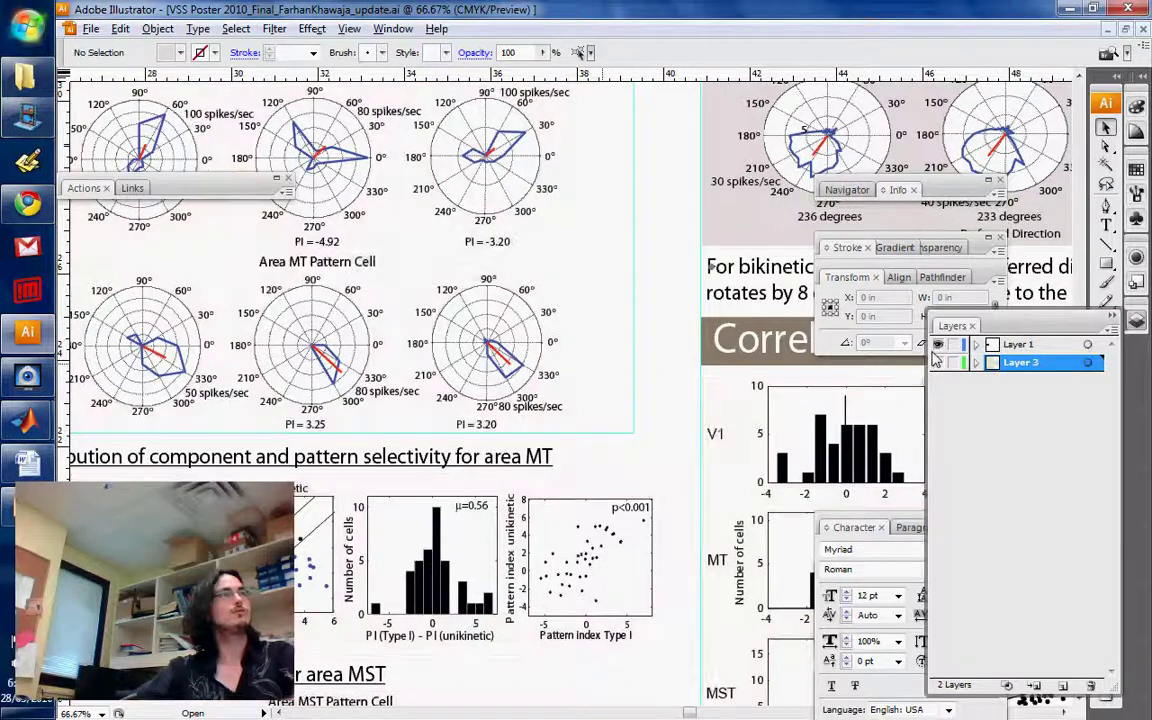
left_click(937, 362)
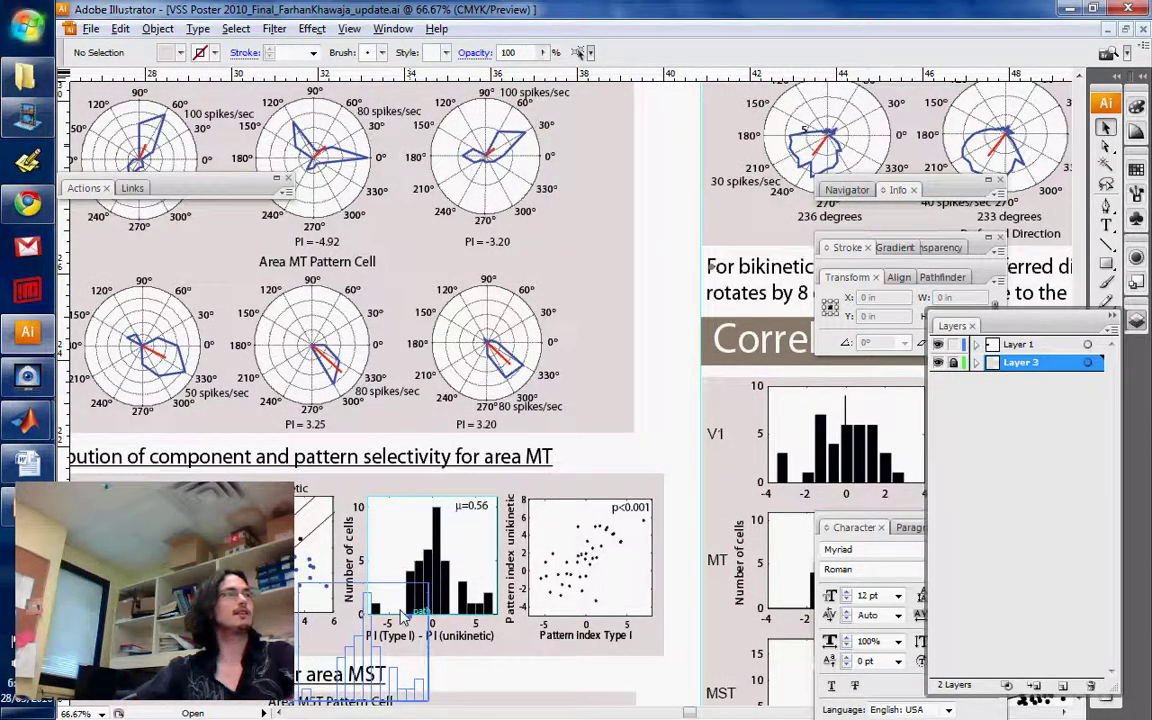
Try moving the MT histogram, undo the move, and test an area selection around the MT scatter plot over the locked backgrounds.
left_click_drag(435, 560, 367, 646)
key("ctrl+z")
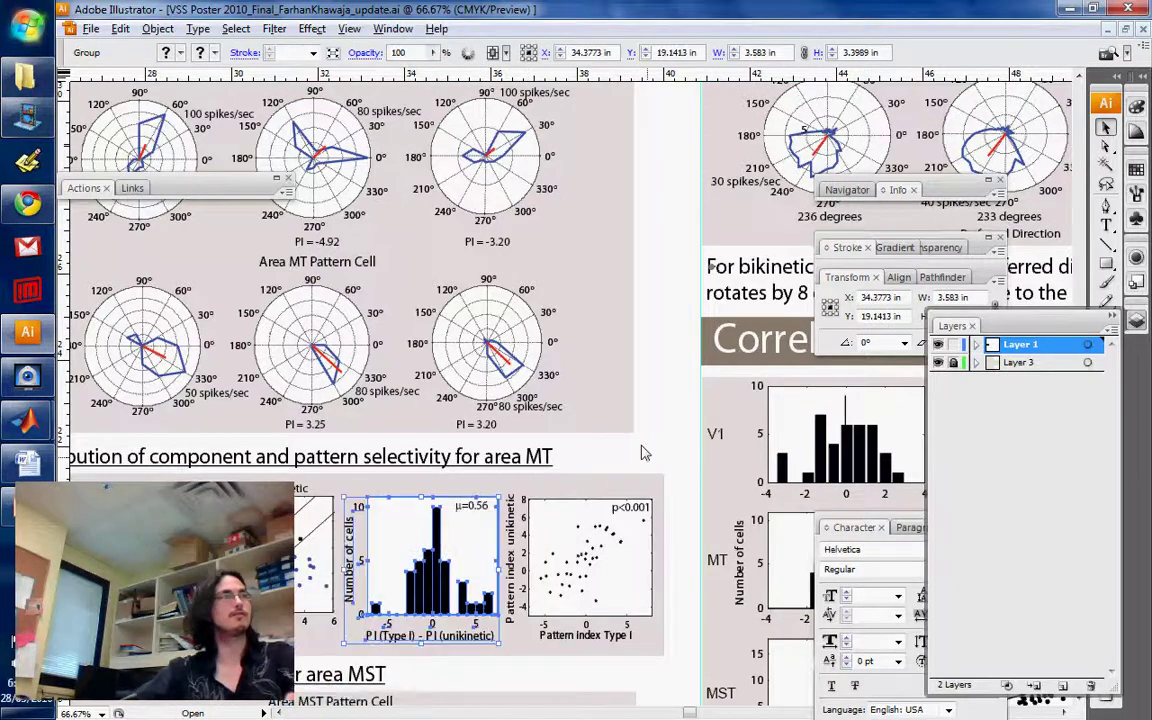
left_click_drag(585, 404, 548, 532)
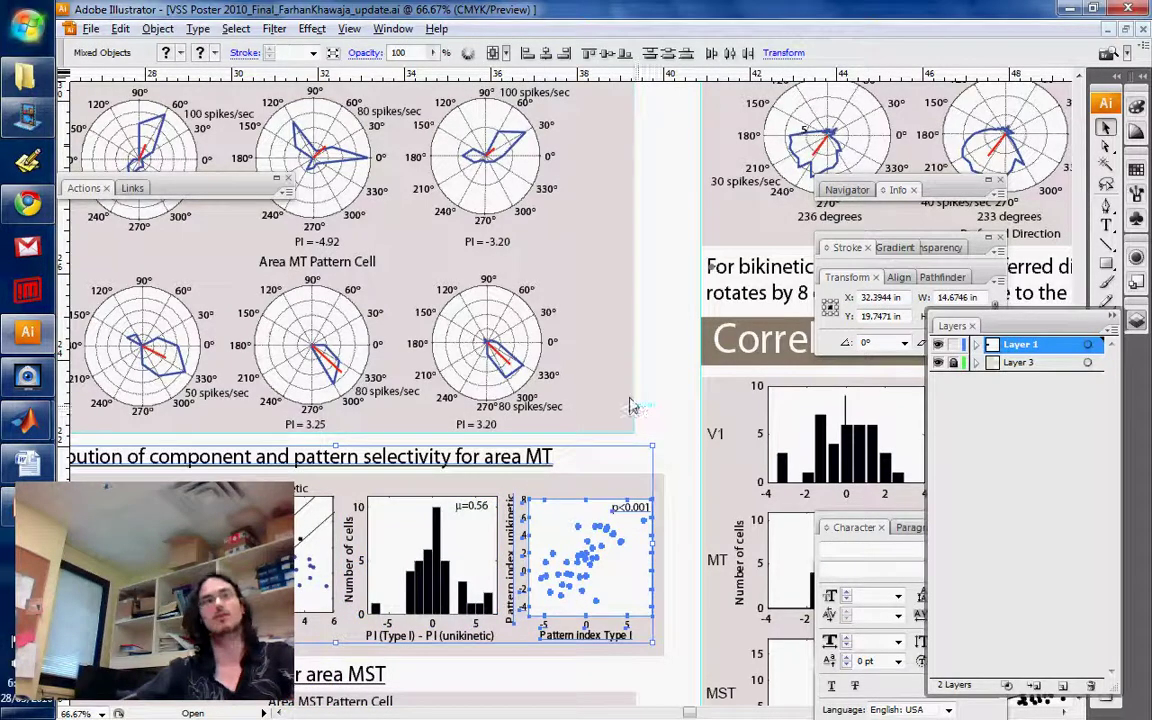
left_click(578, 468)
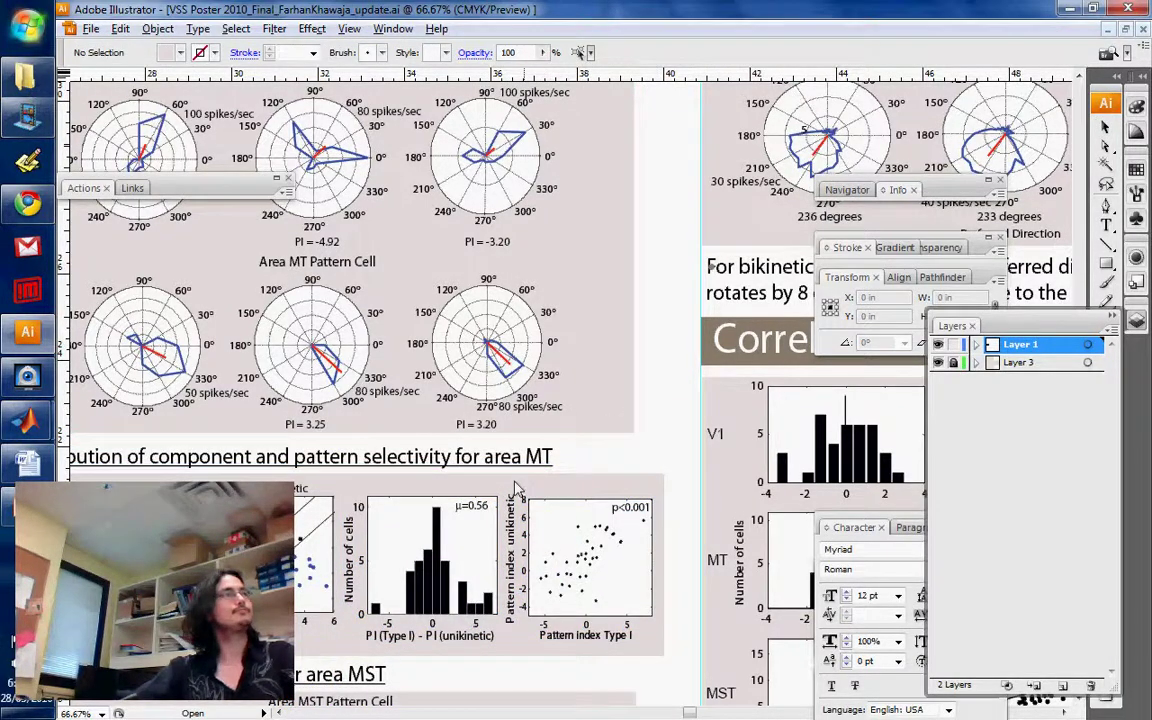
Show the overall poster layout and restore its document window from the maximized state.
key("ctrl+minus")
key("ctrl+minus")
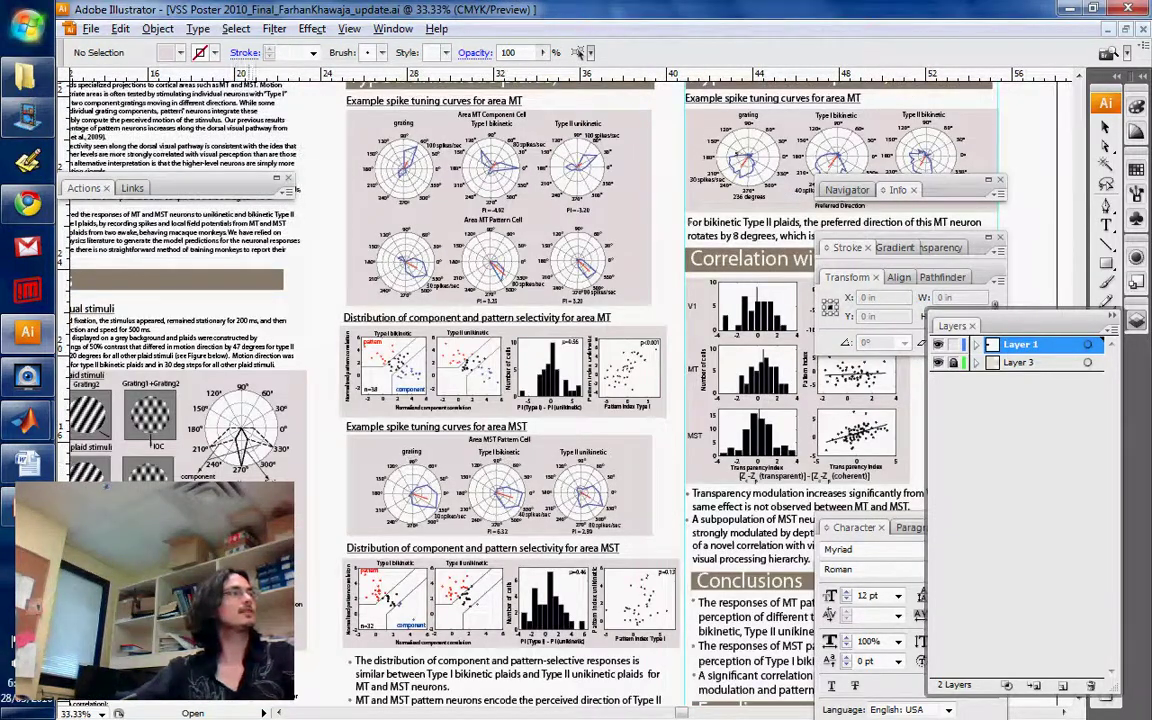
key("ctrl+minus")
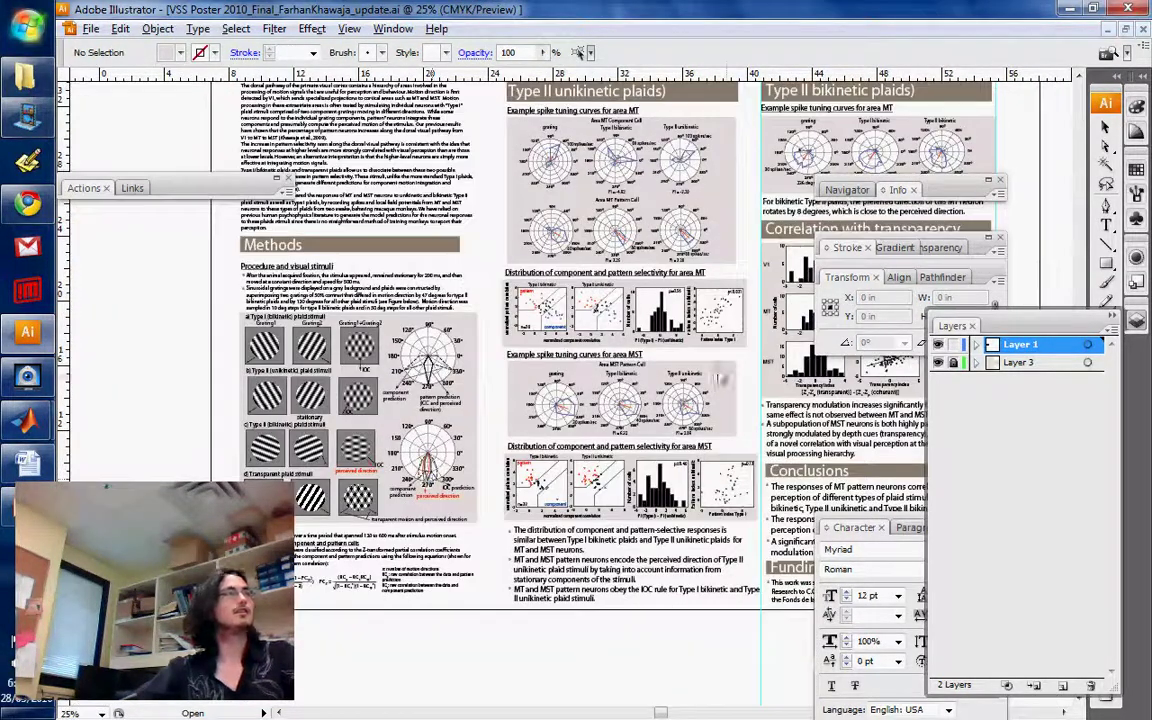
scroll(660, 500, "up", 3)
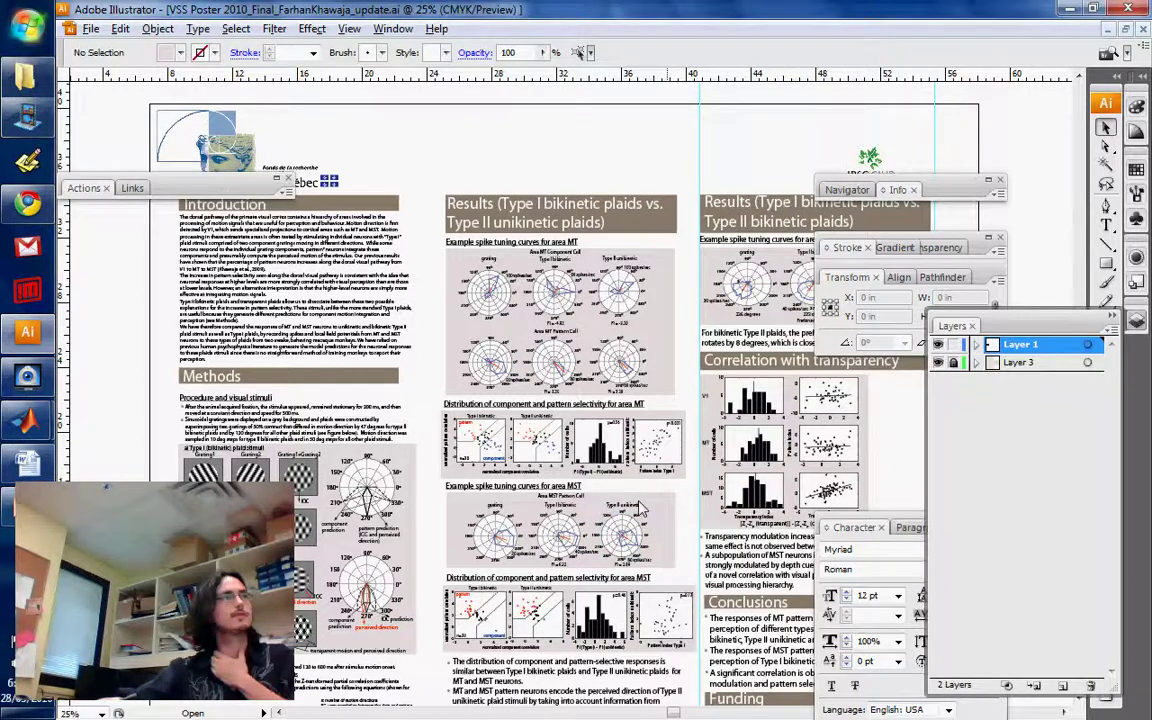
left_click(1124, 29)
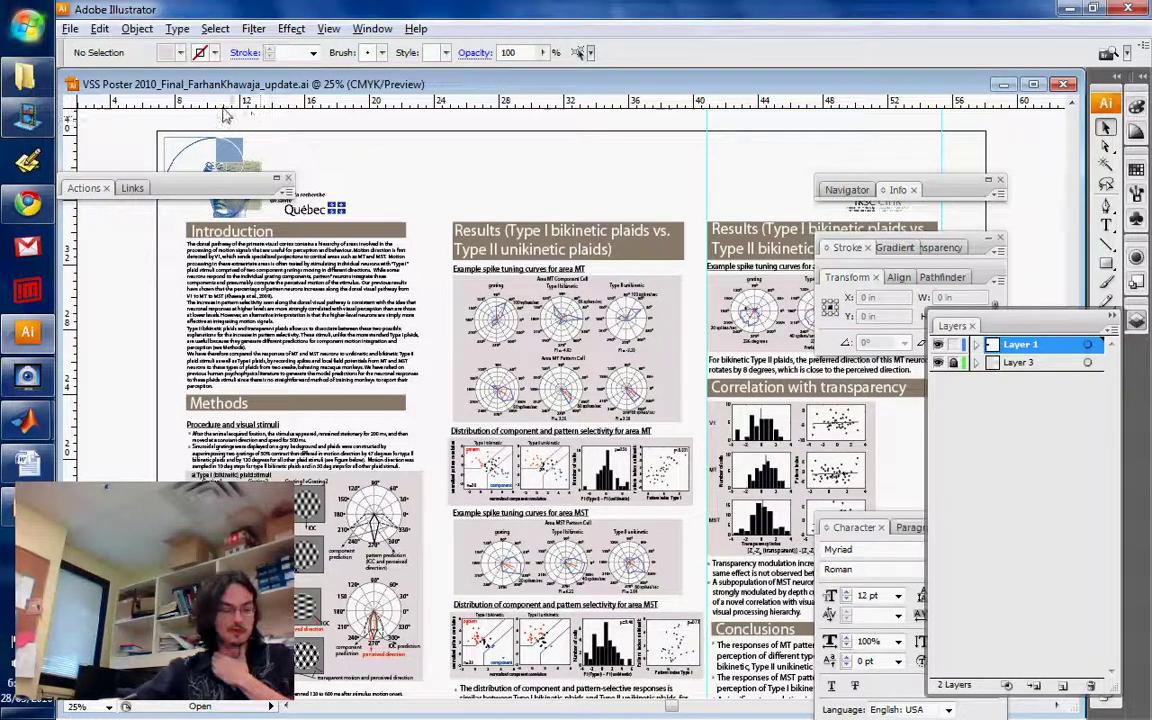
Open polarplot.eps from the illustratorforscientists folder, accepting the font substitution.
left_click(72, 30)
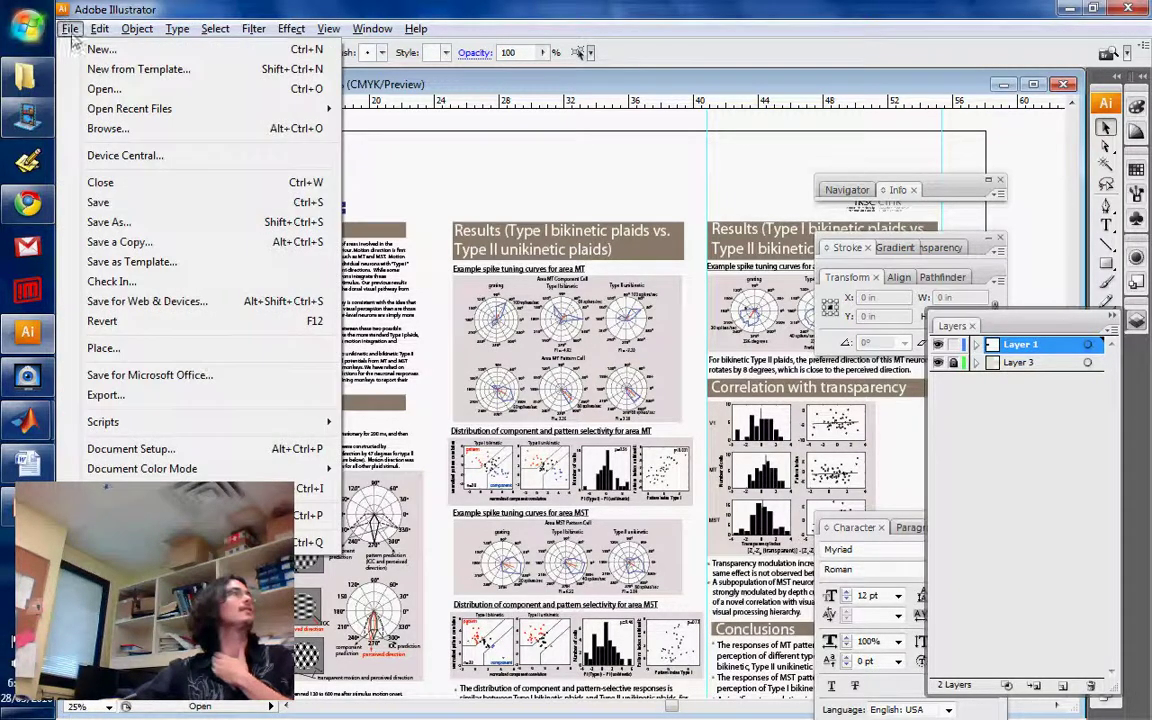
left_click(100, 89)
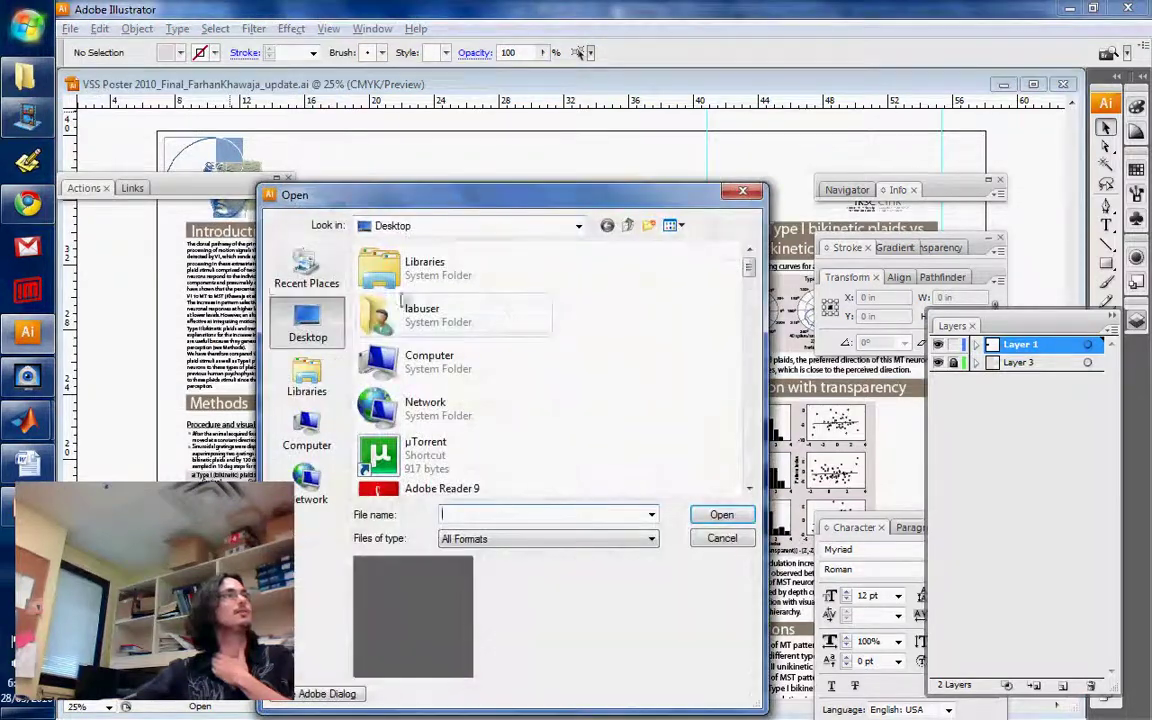
left_click(306, 266)
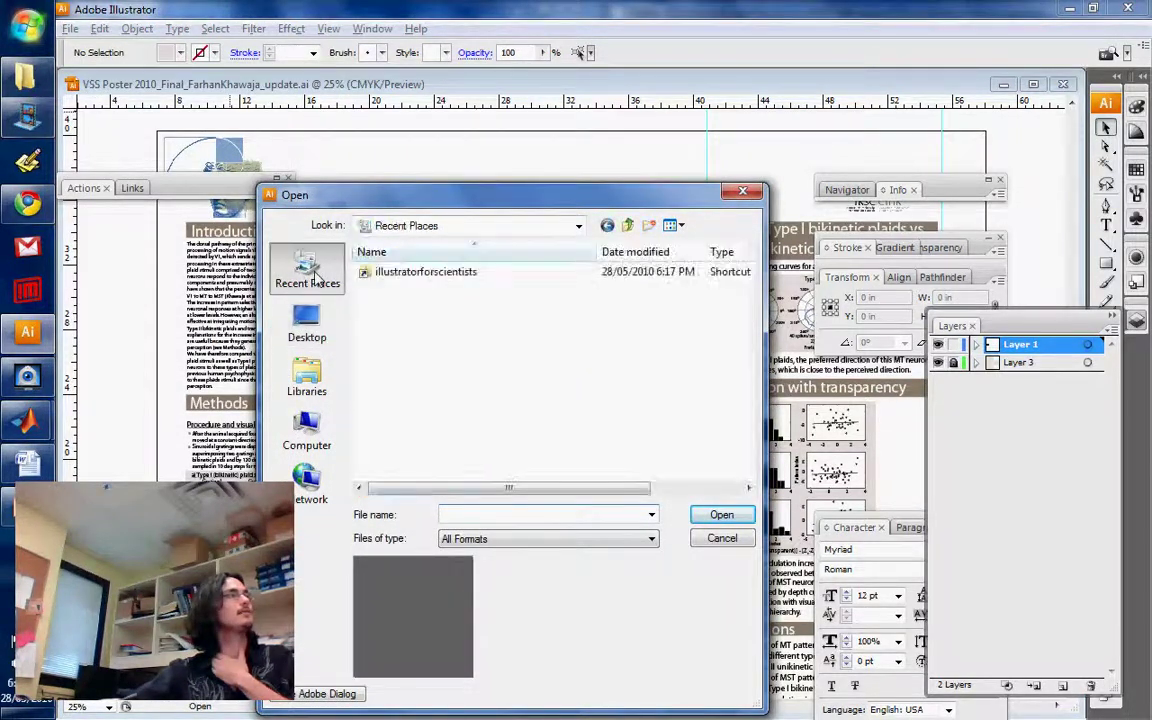
double_click(380, 268)
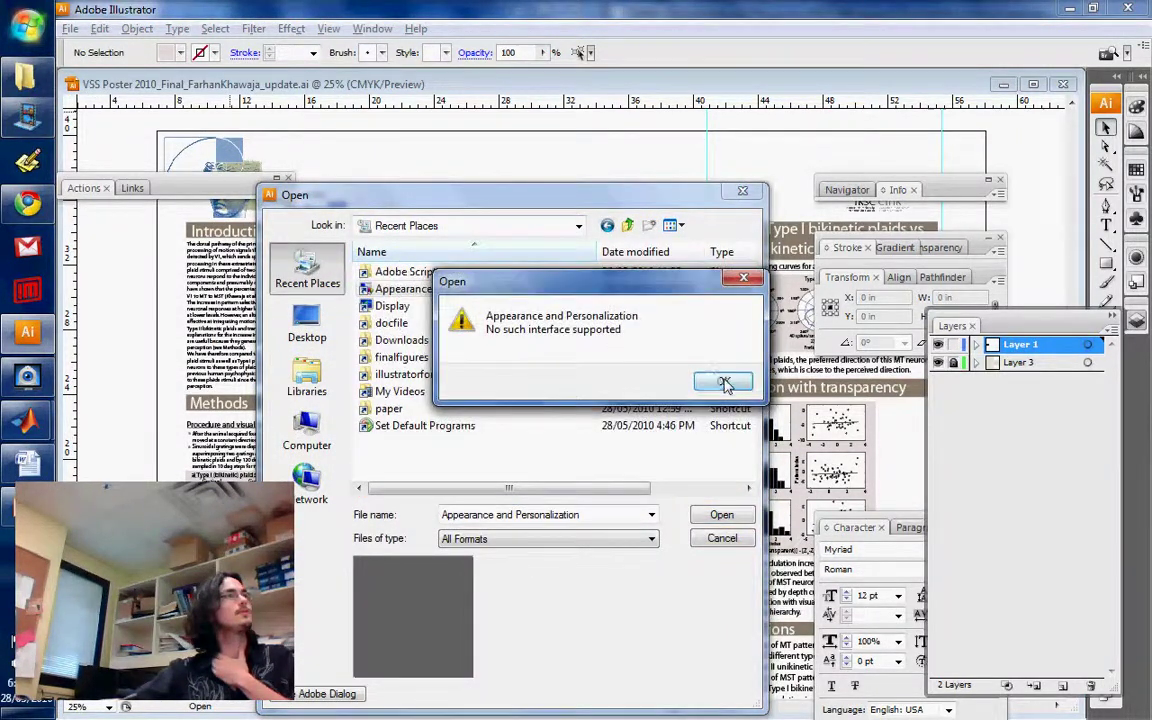
left_click(728, 380)
double_click(426, 374)
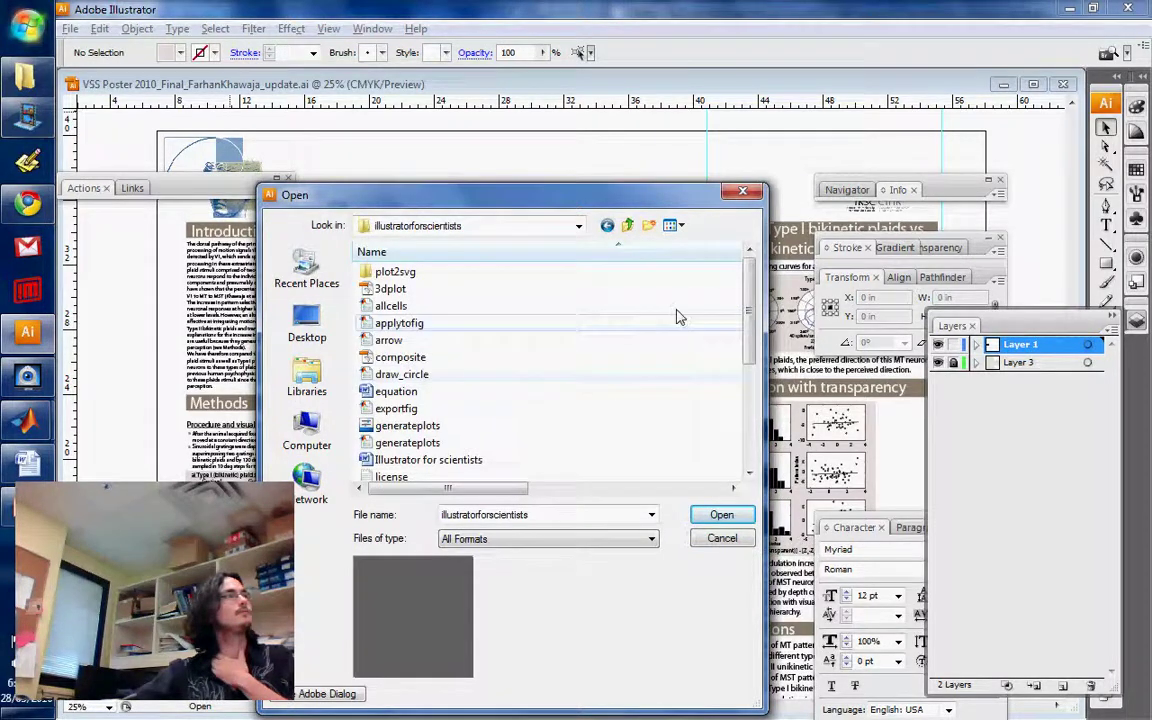
scroll(736, 315, "down", 2)
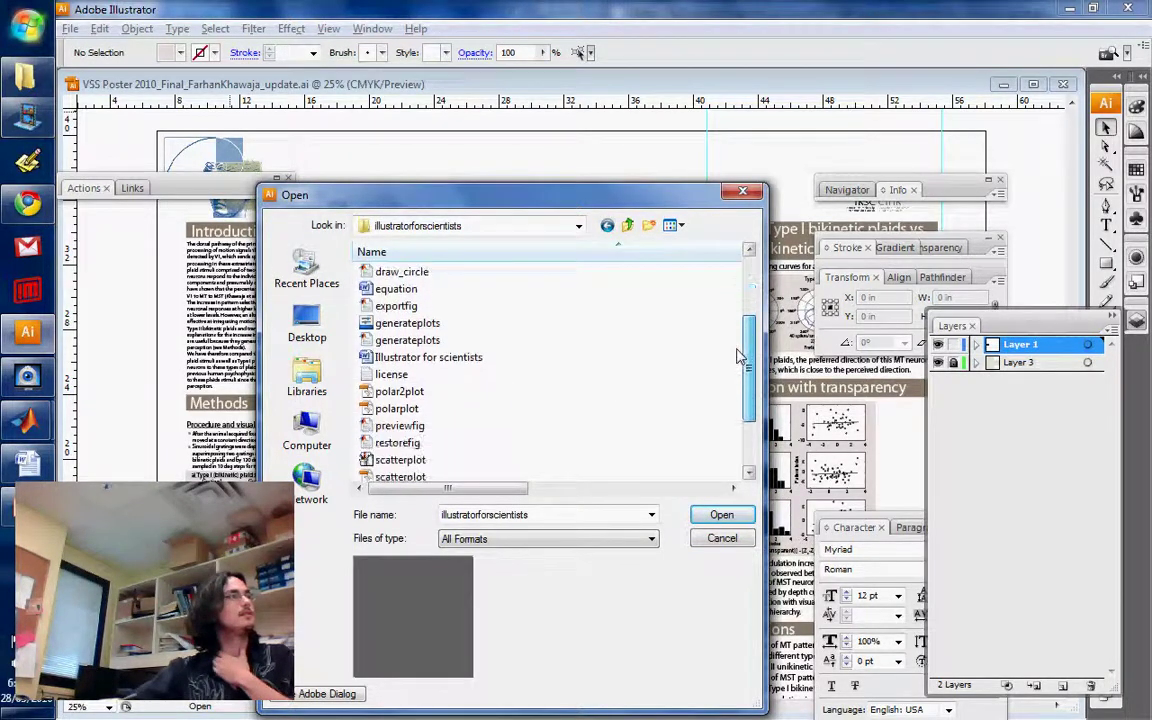
double_click(397, 408)
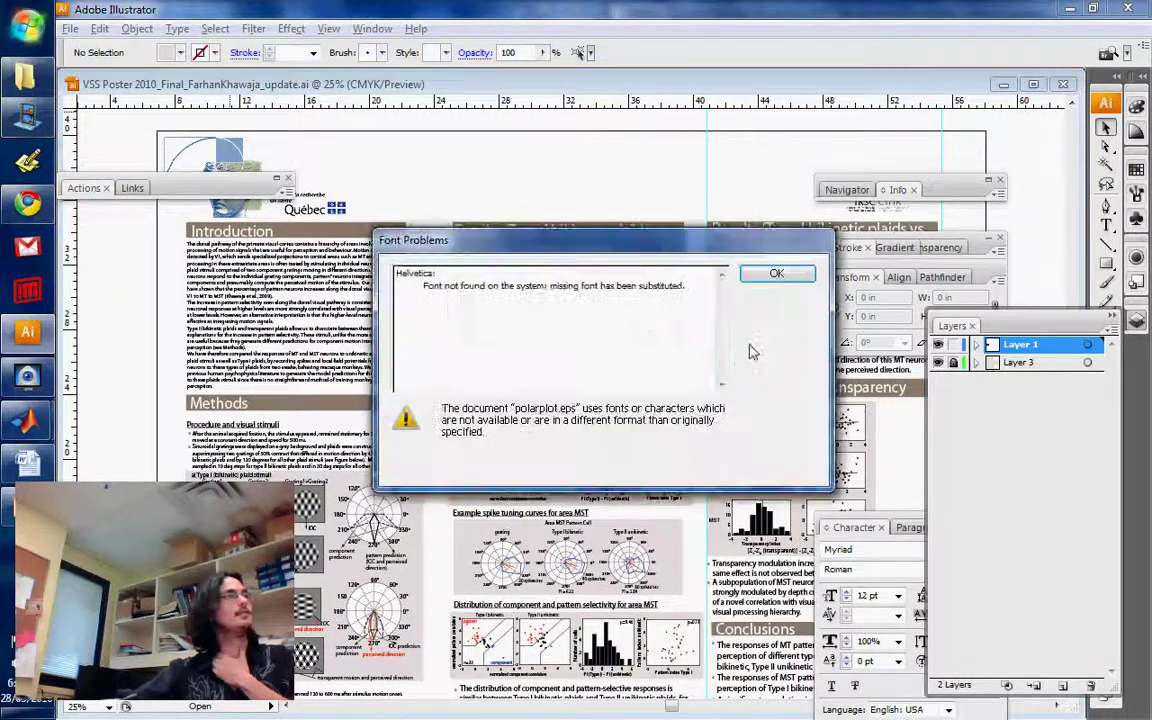
left_click(778, 273)
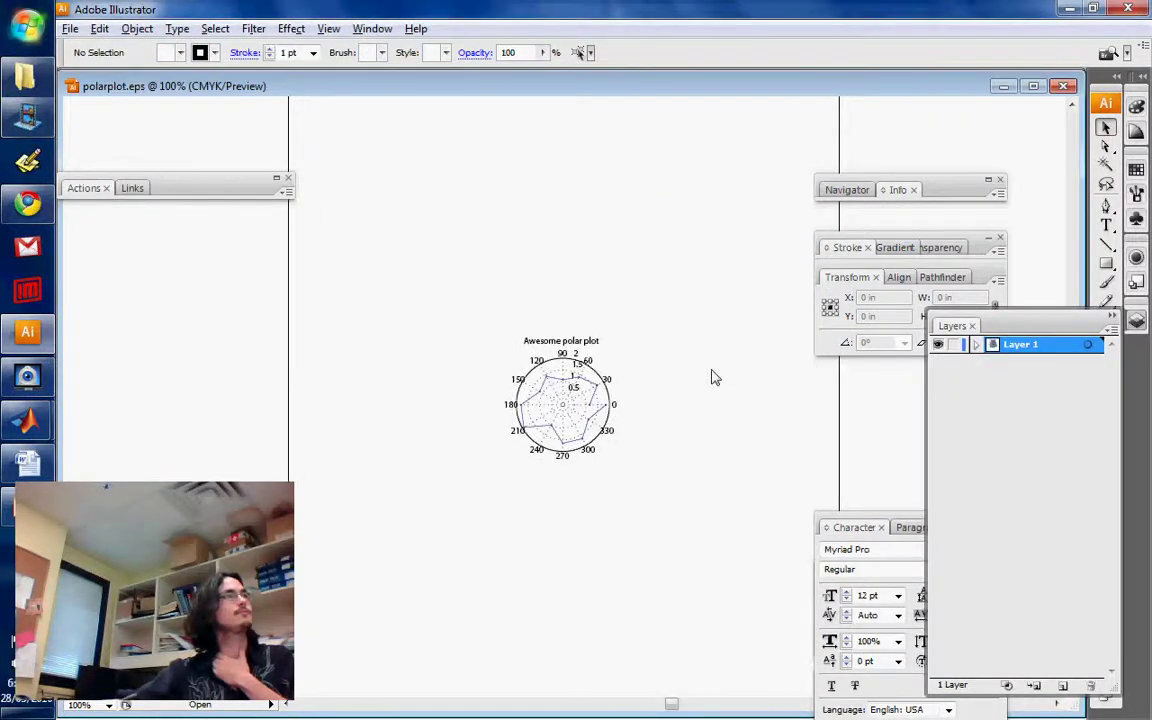
Copy the whole polar plot group from polarplot.eps into a new document and enlarge the view of it.
key("ctrl+equal")
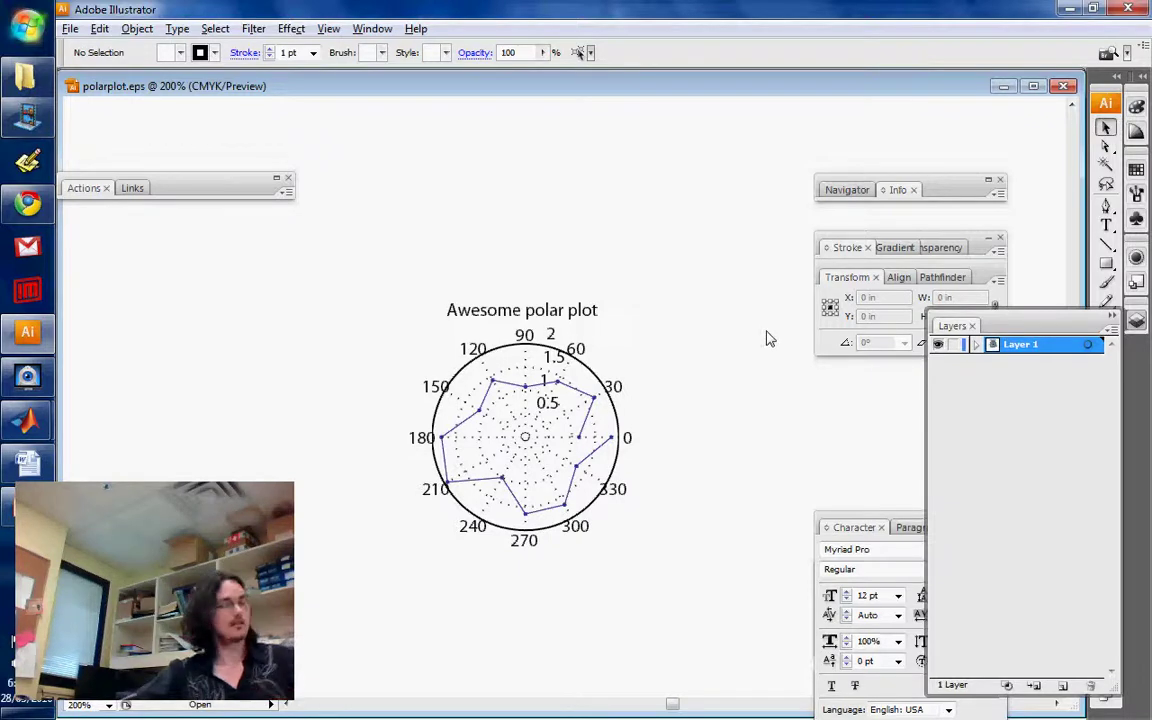
left_click(583, 392)
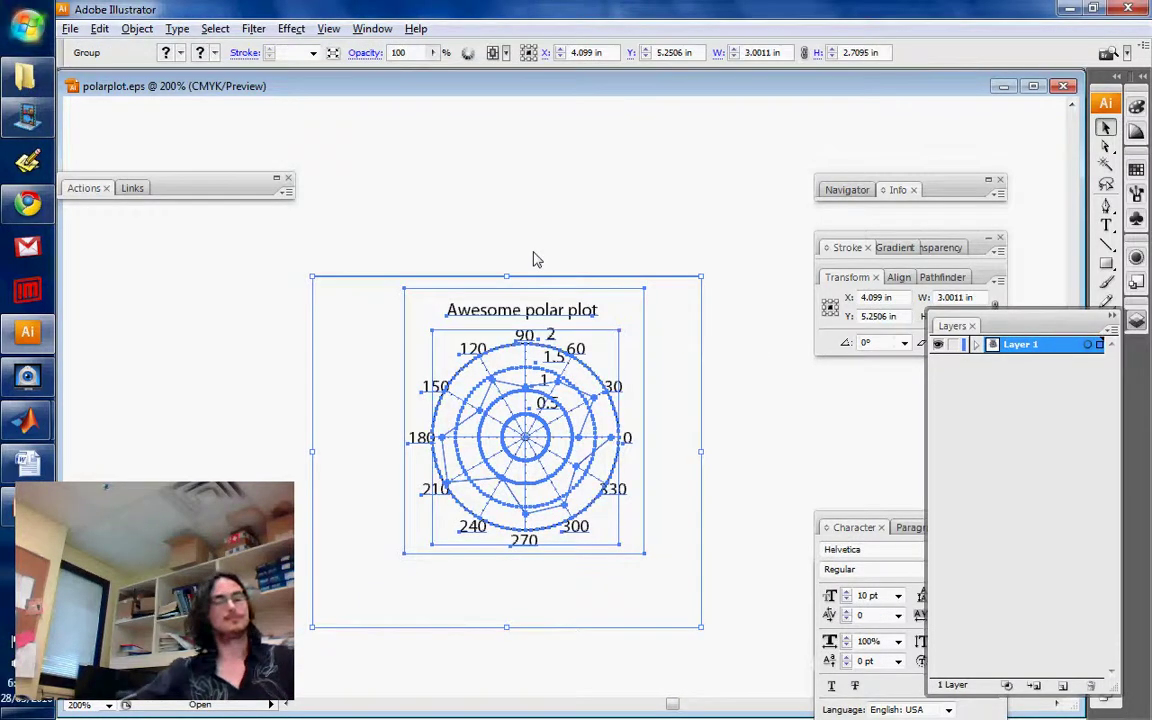
left_click(302, 125)
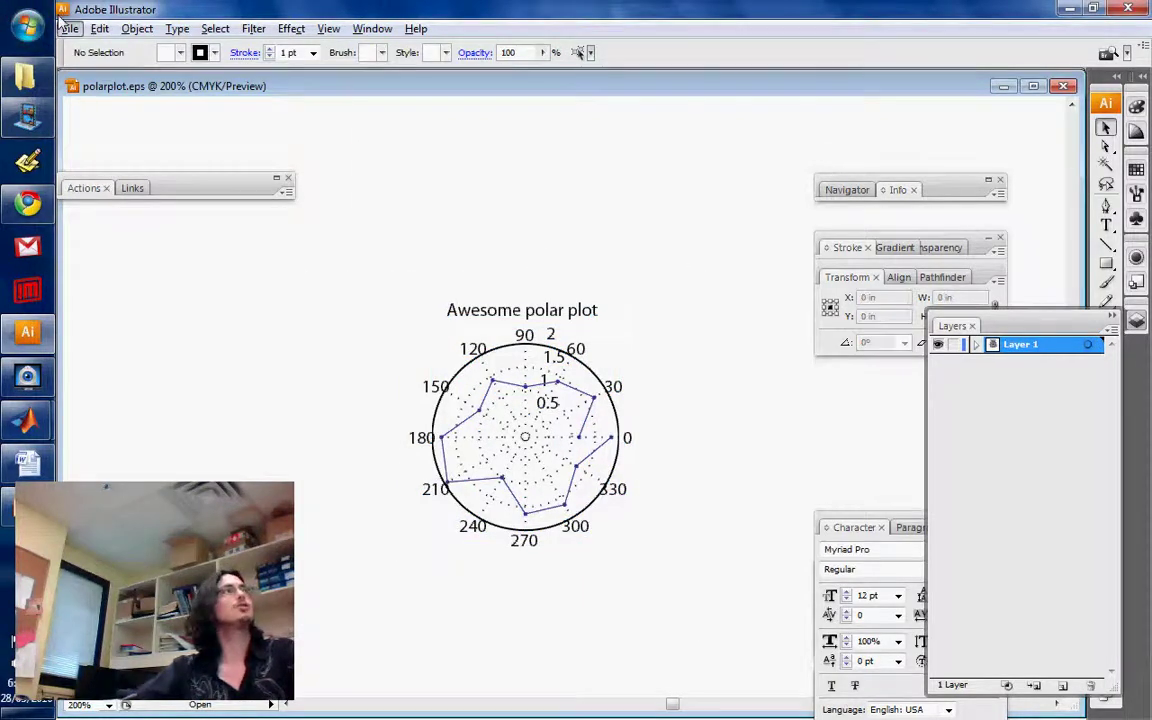
left_click(70, 28)
left_click(65, 48)
left_click(773, 241)
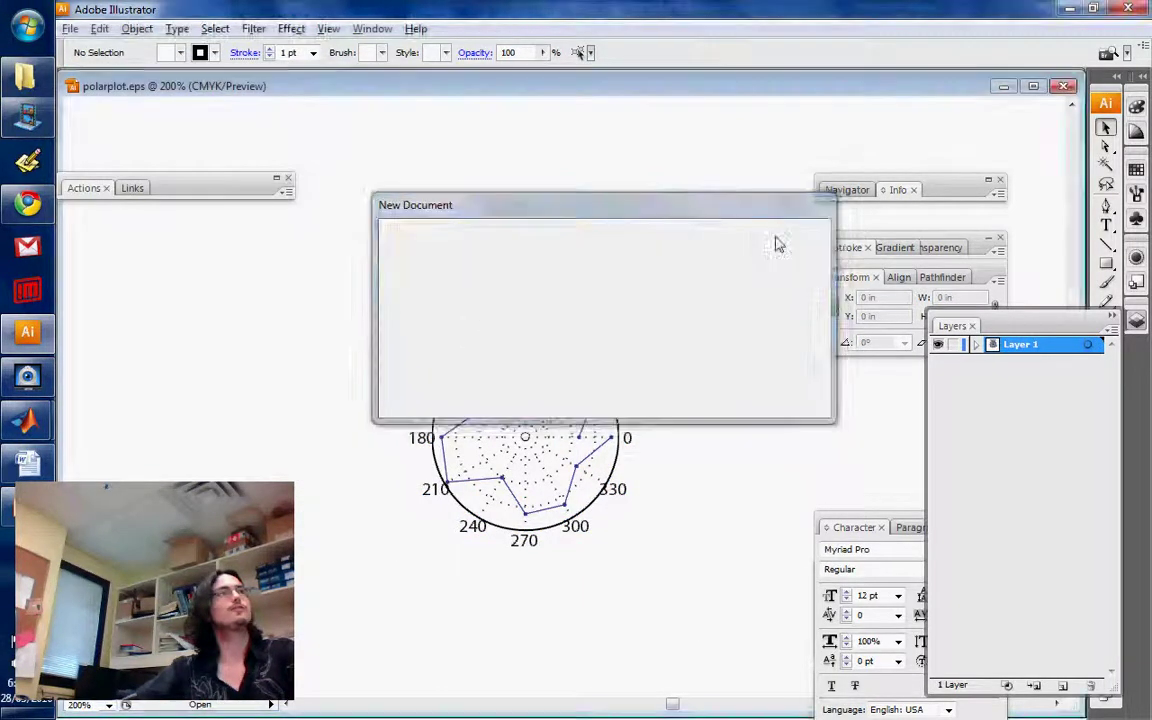
key("ctrl+v")
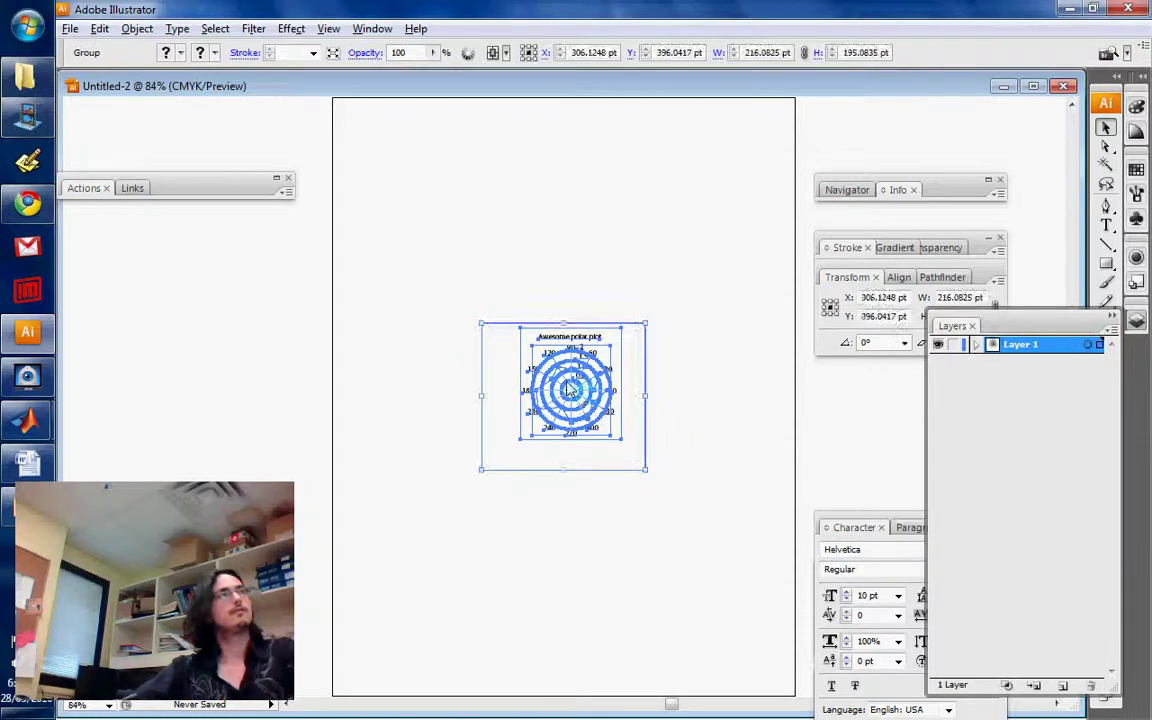
scroll(581, 377, "up", 3)
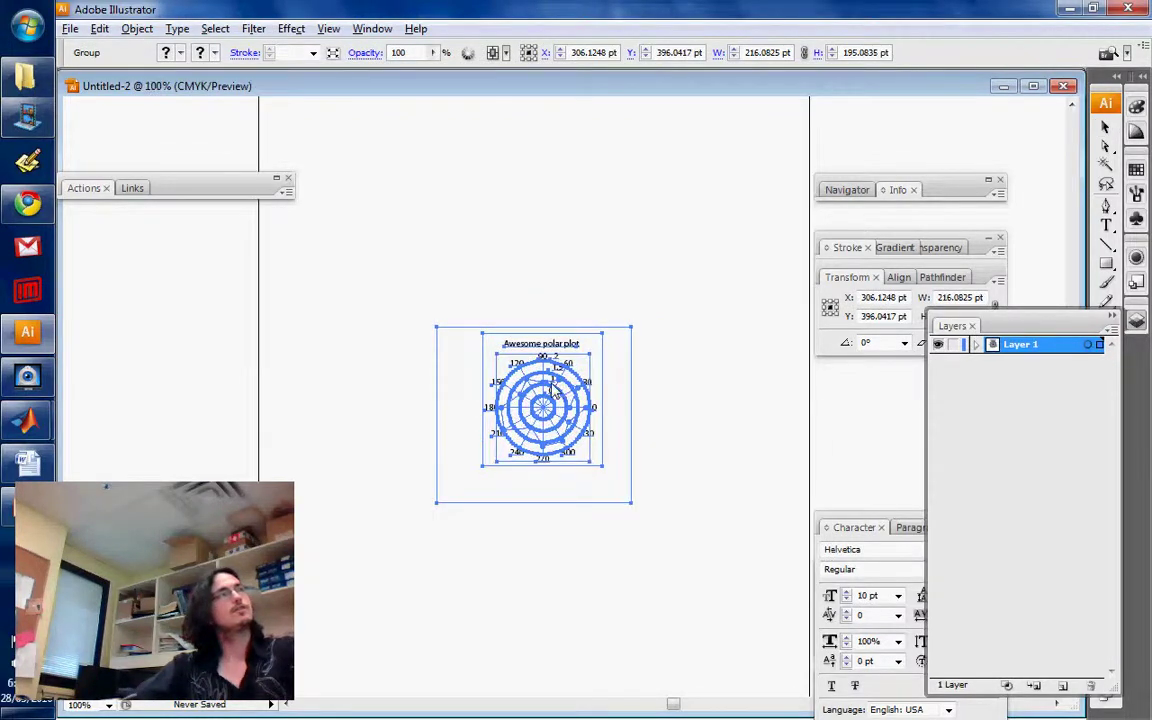
key("v")
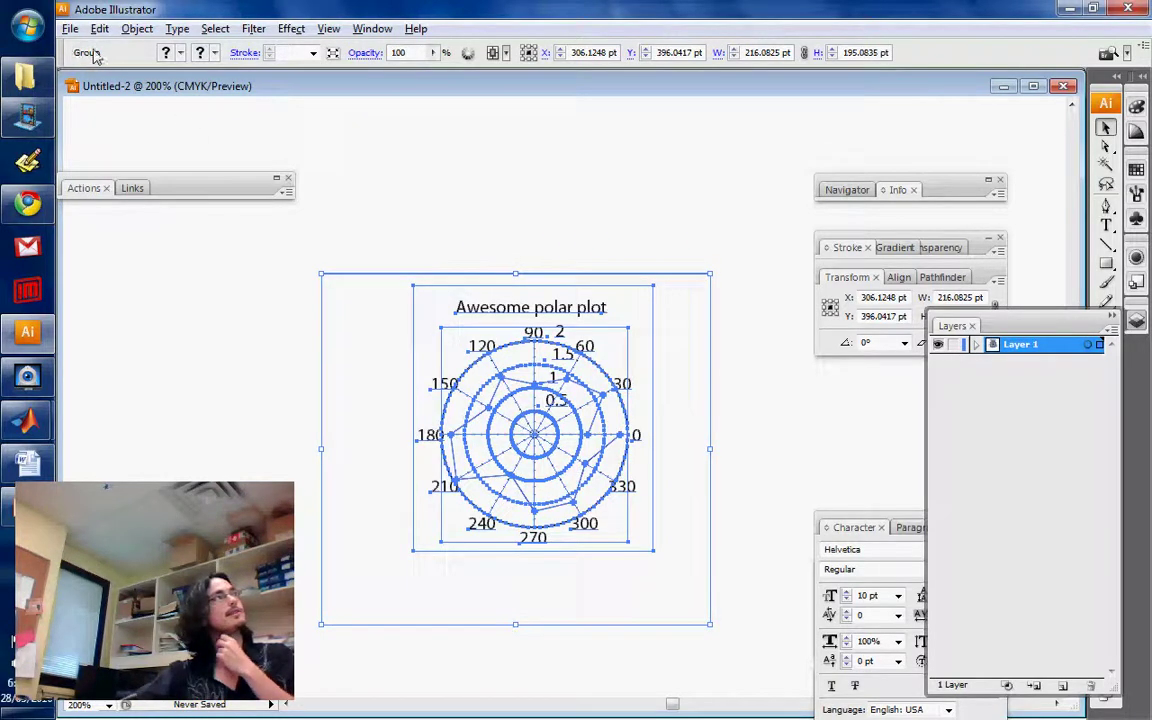
Isolate the polar plot group, select its title, clipping frames and labels individually to examine its structure, and exit isolation mode.
double_click(532, 433)
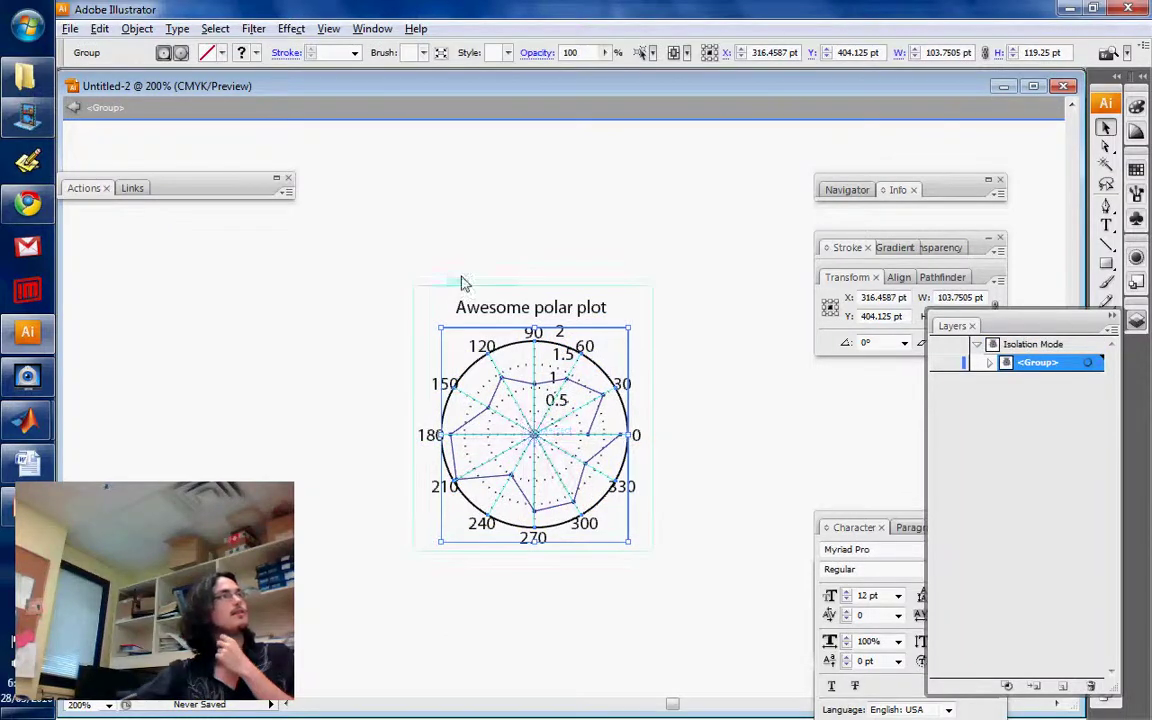
left_click(573, 309)
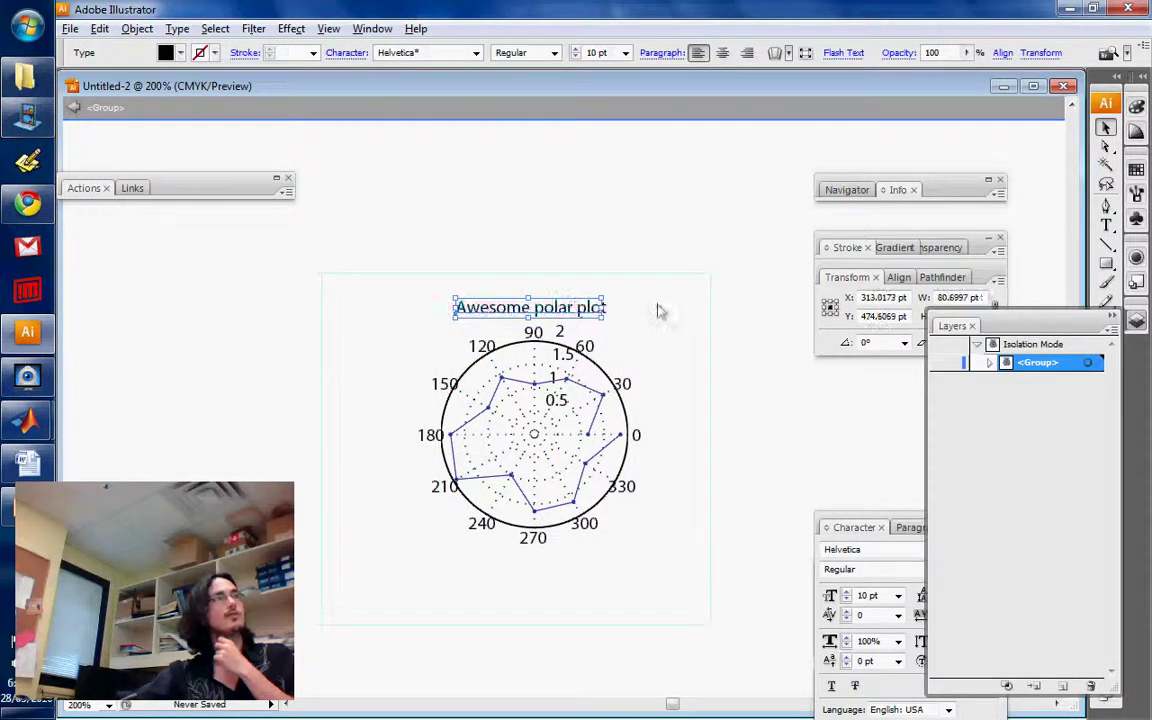
left_click(667, 311)
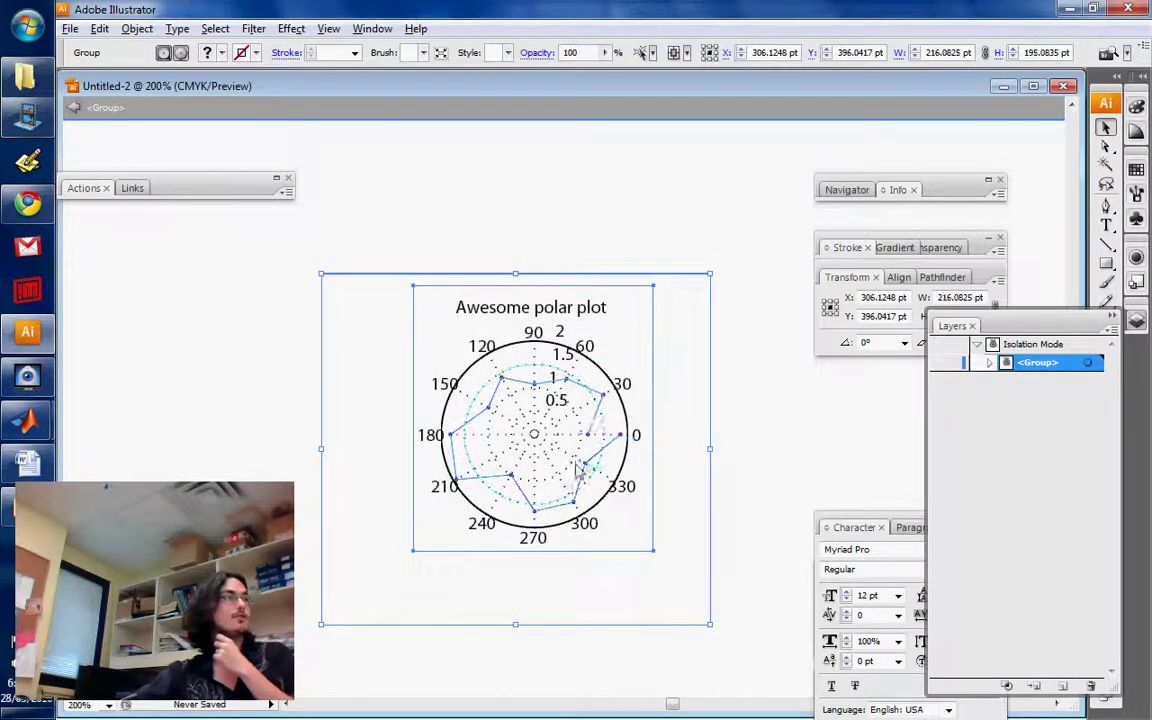
left_click(587, 422)
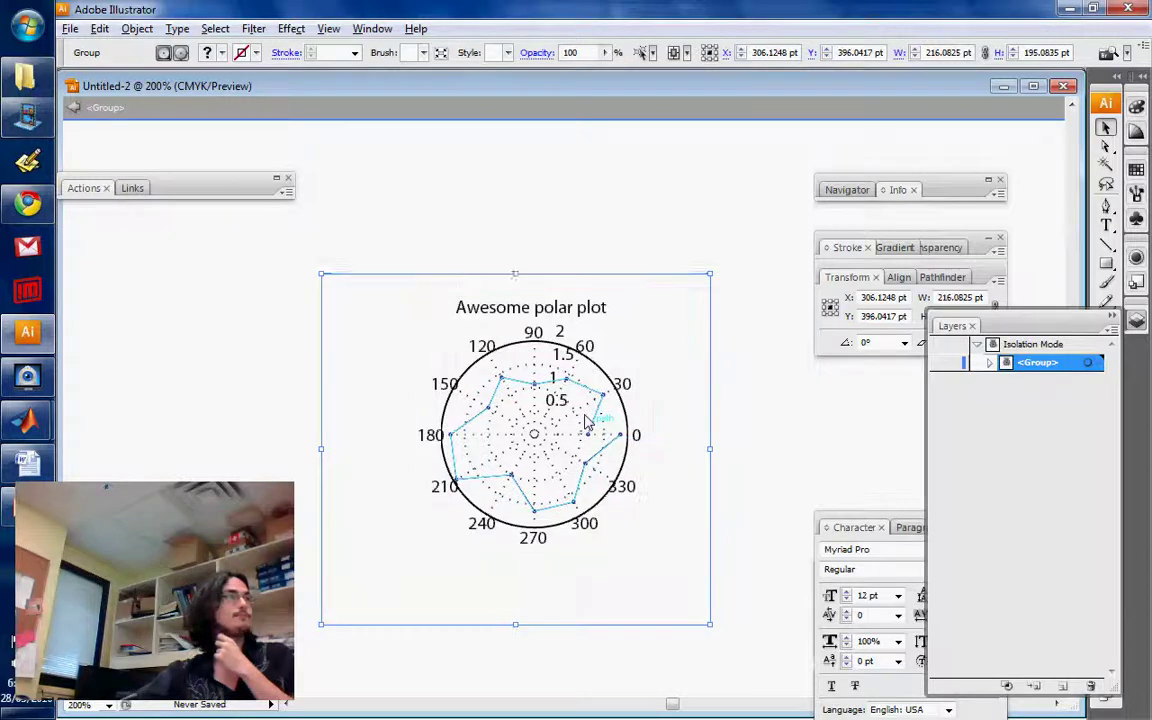
left_click(533, 331)
left_click(563, 333)
double_click(750, 357)
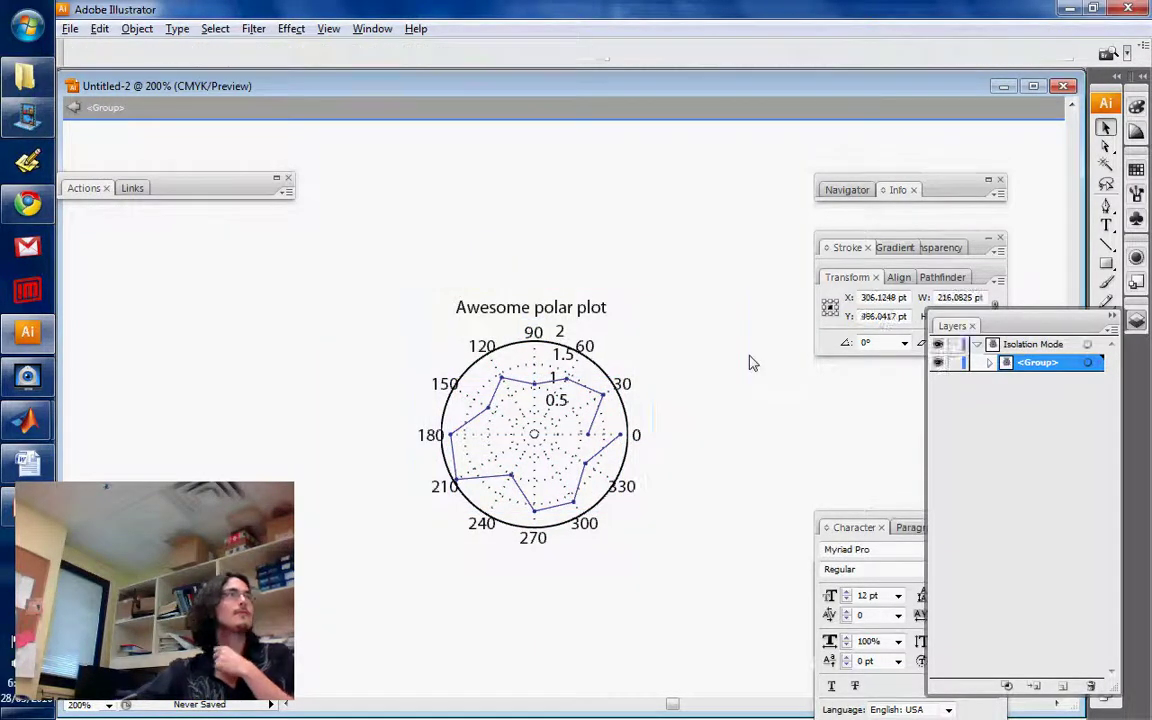
Ungroup the pasted polar plot into its separate objects and clear the selection.
left_click(527, 432)
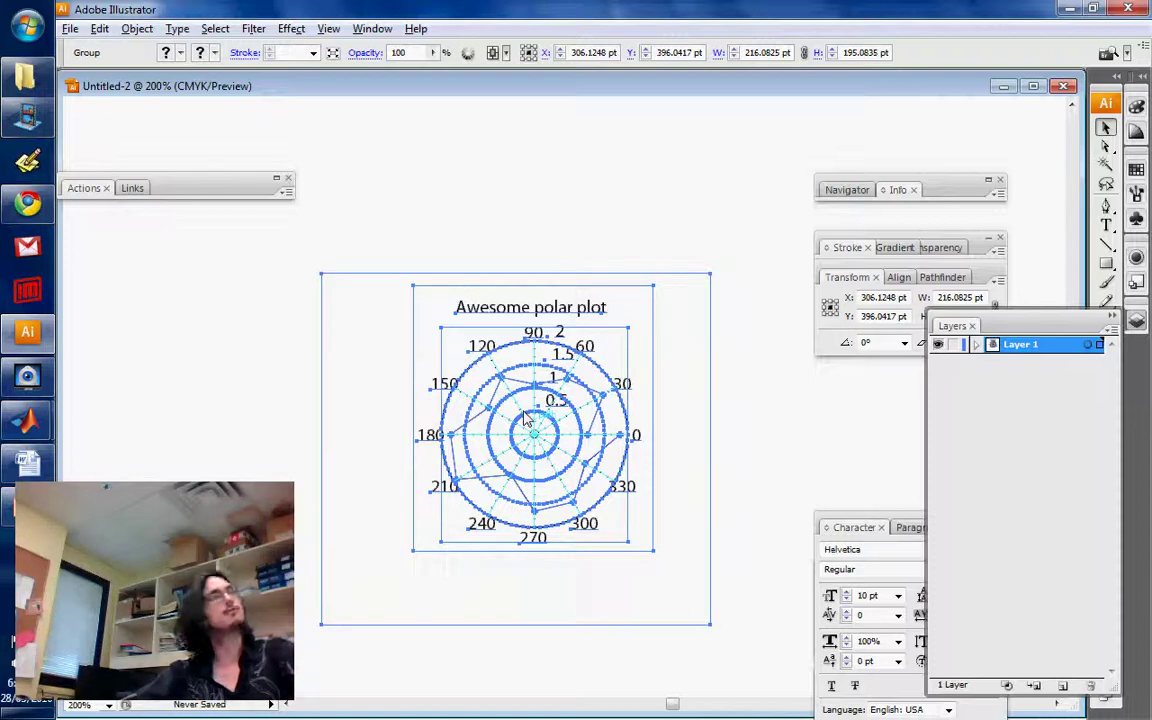
key("ctrl+a")
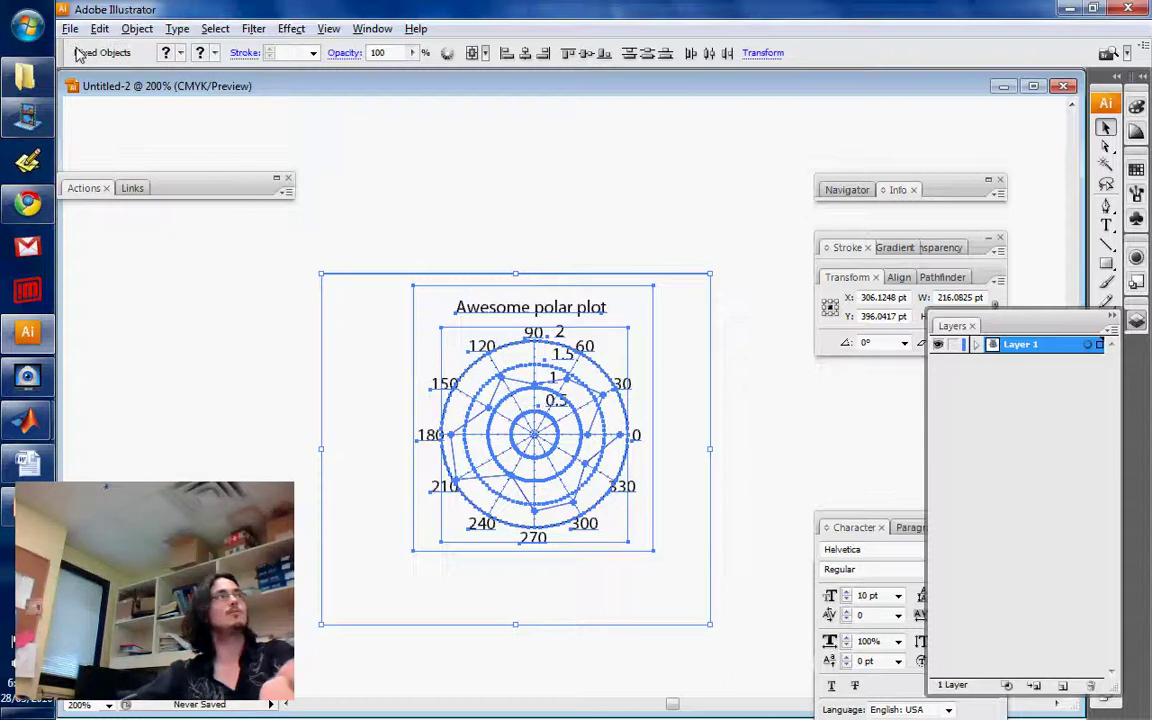
left_click(285, 225)
left_click(380, 398)
left_click(393, 377)
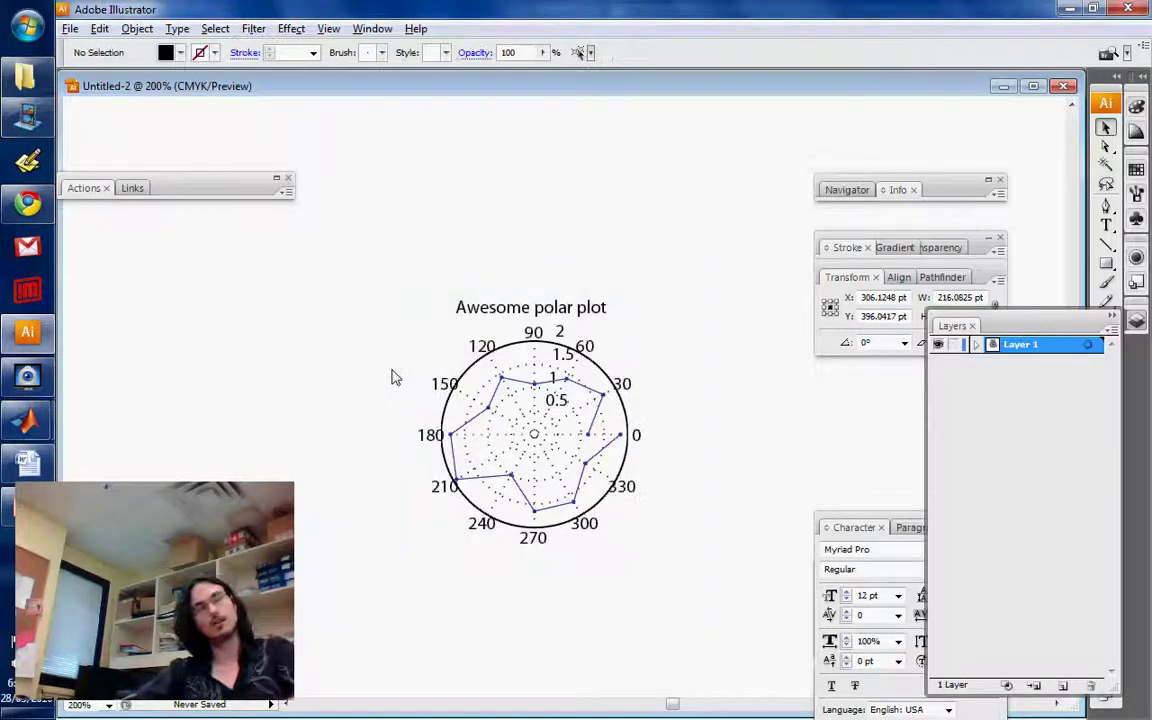